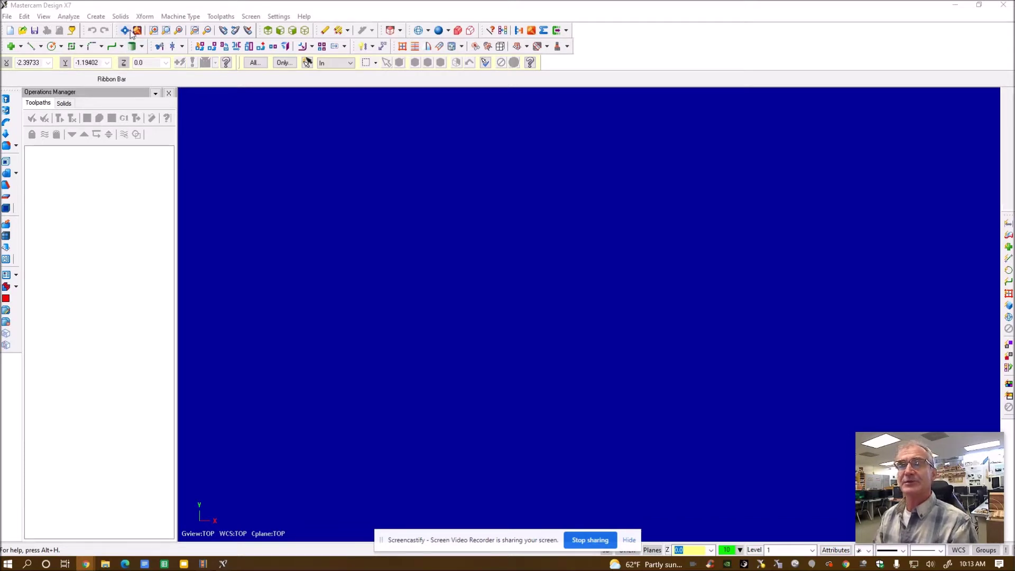
Create a Techno Servo router machine group and open its Stock Setup properties.
left_click(176, 18)
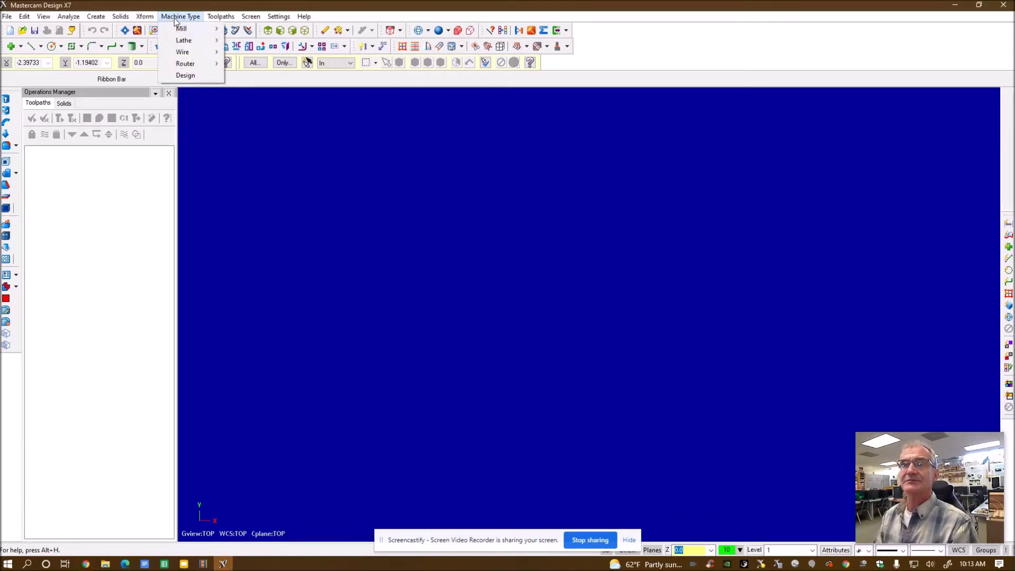
mouse_move(189, 62)
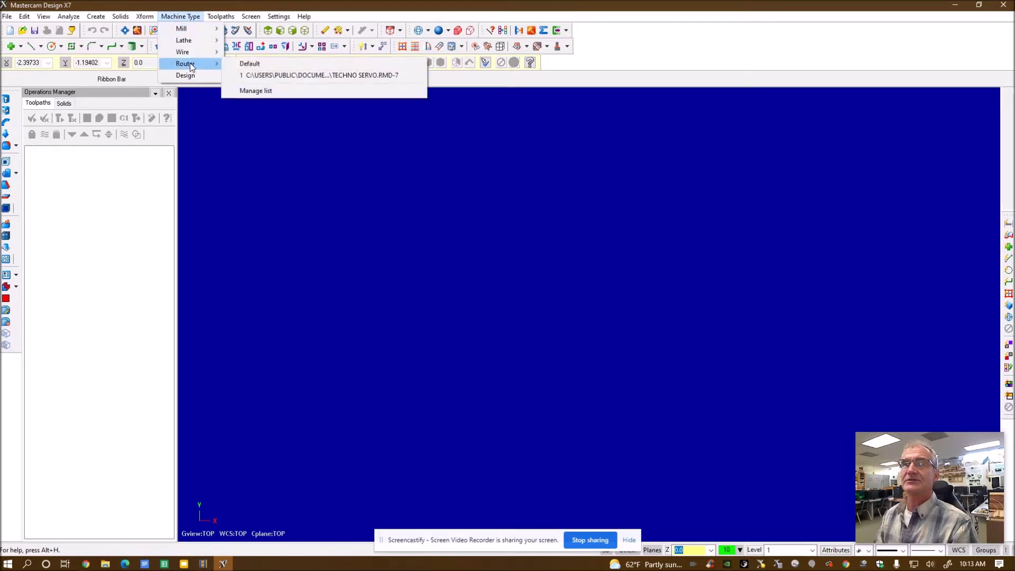
left_click(341, 78)
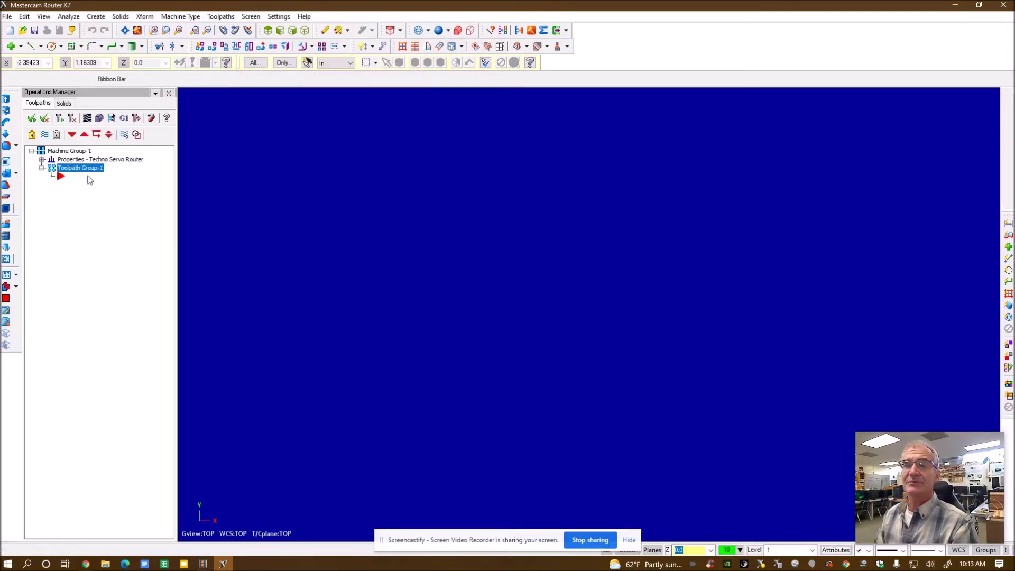
left_click(41, 160)
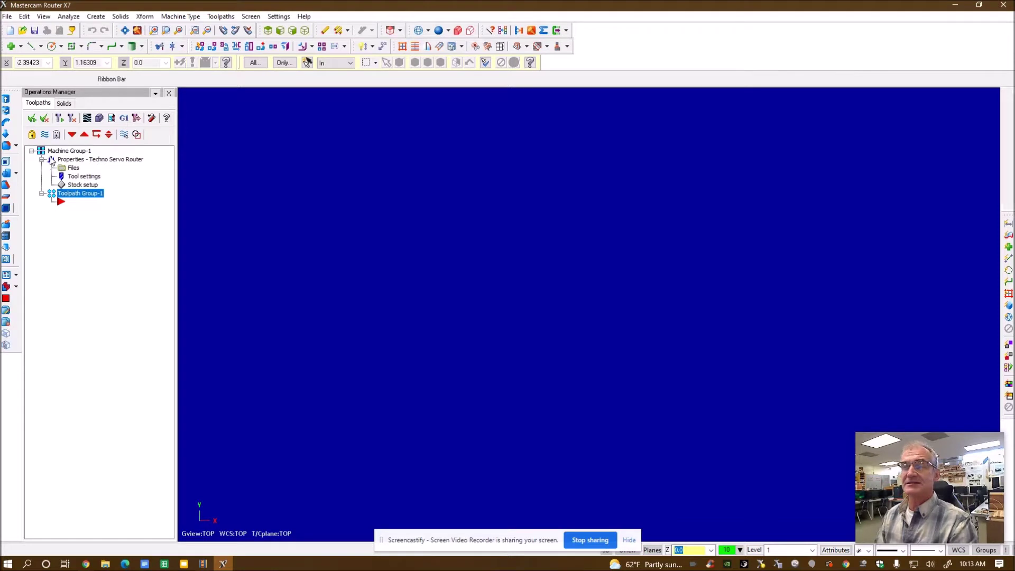
left_click(83, 186)
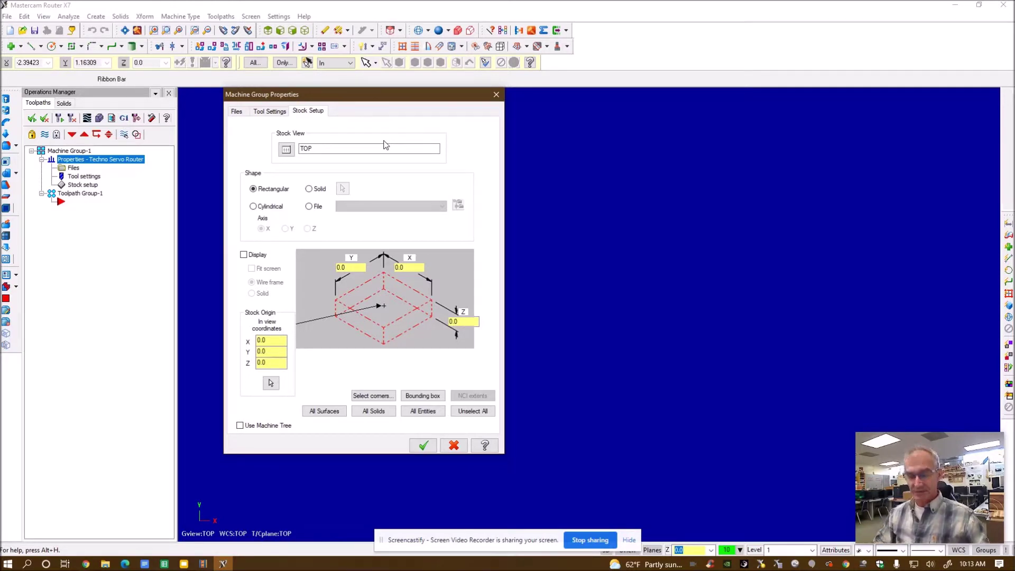
Size the rectangular stock 13.75 × 12.5 × 0.774 with its outline displayed.
left_click(414, 267)
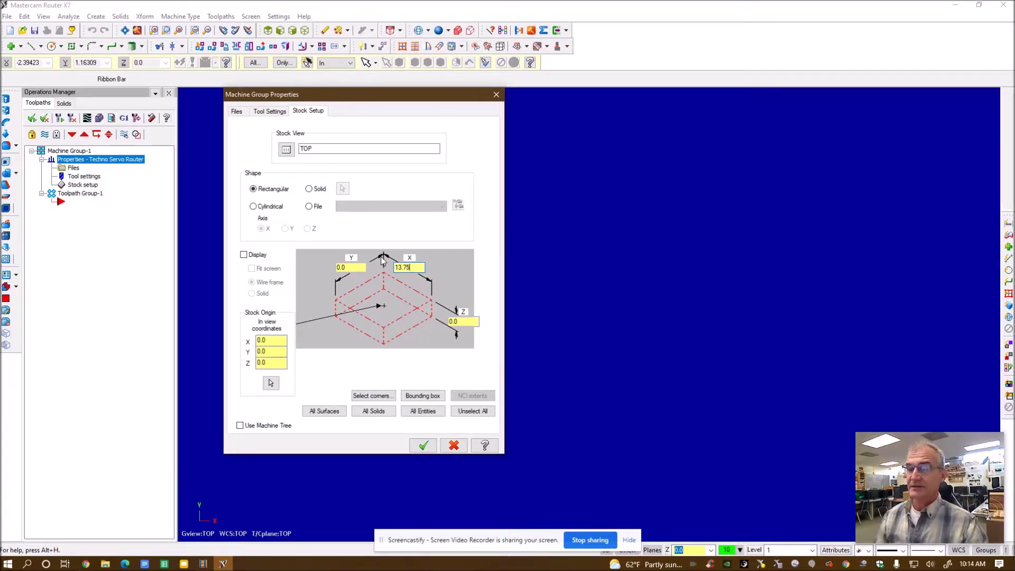
left_click(357, 269)
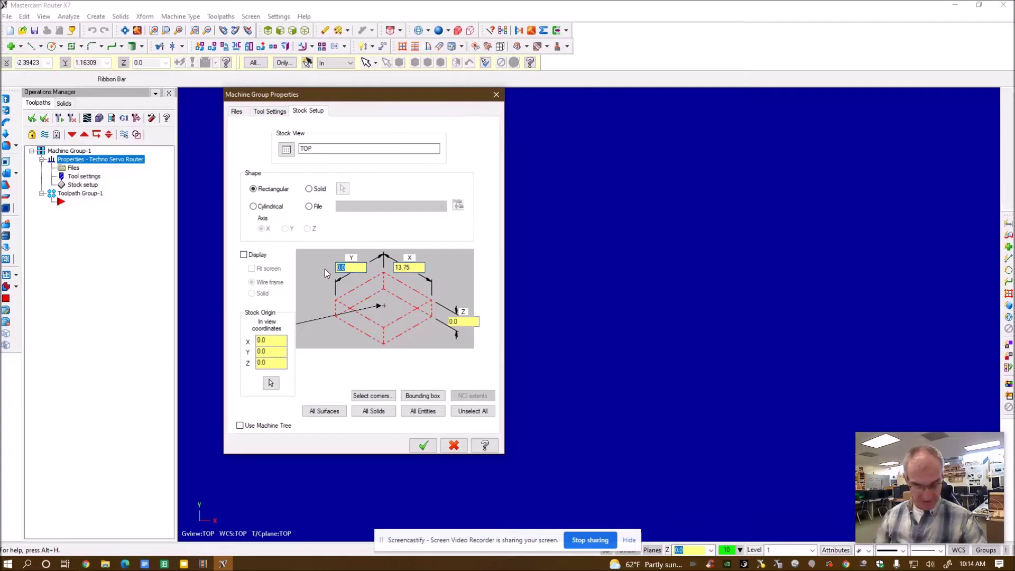
type("12")
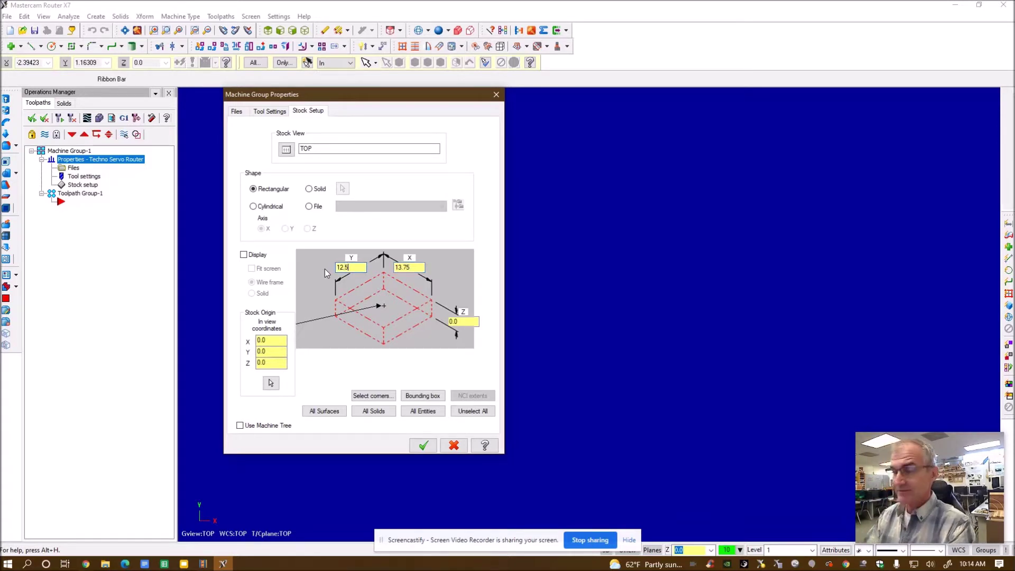
type(".5")
left_click(467, 322)
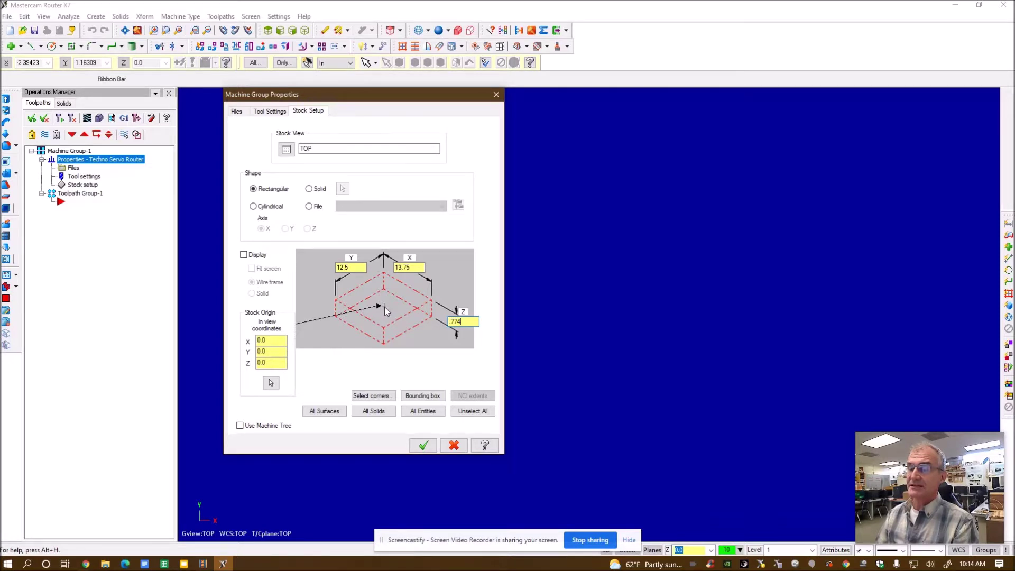
left_click(244, 256)
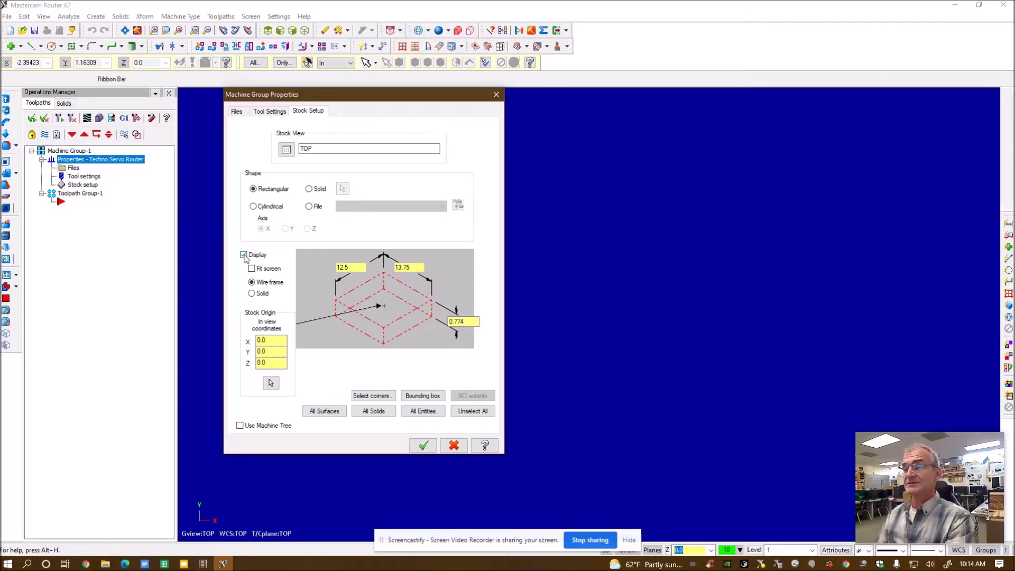
left_click(422, 445)
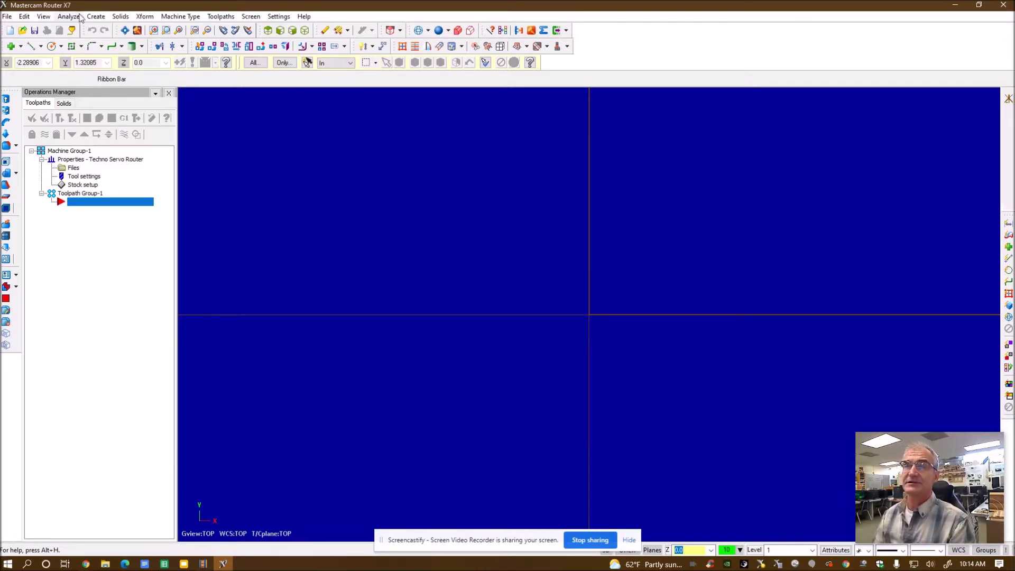
Draw a centre-anchored 13.25 × 12.0 rectangle at the origin and fit the view.
left_click(97, 17)
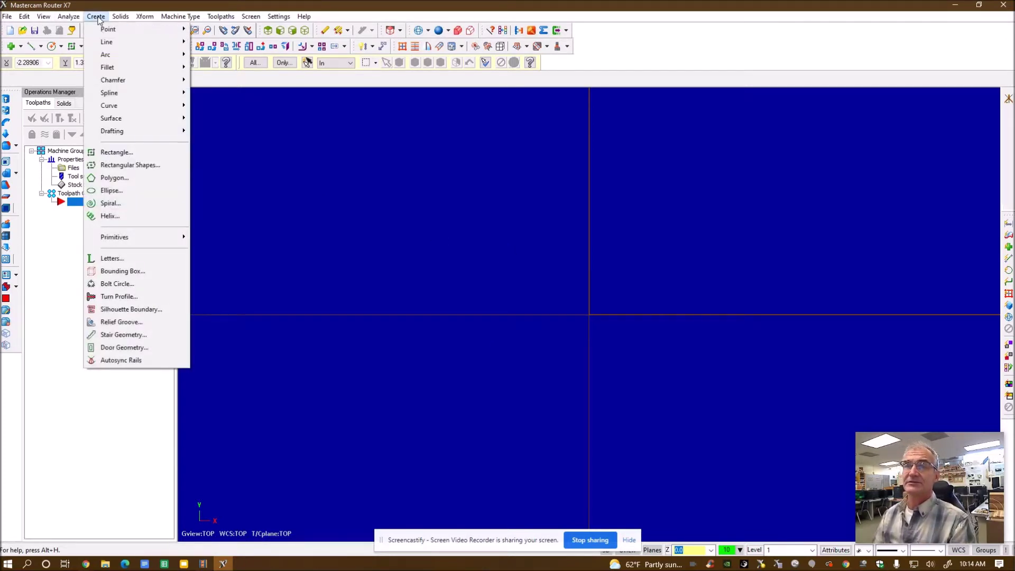
left_click(124, 155)
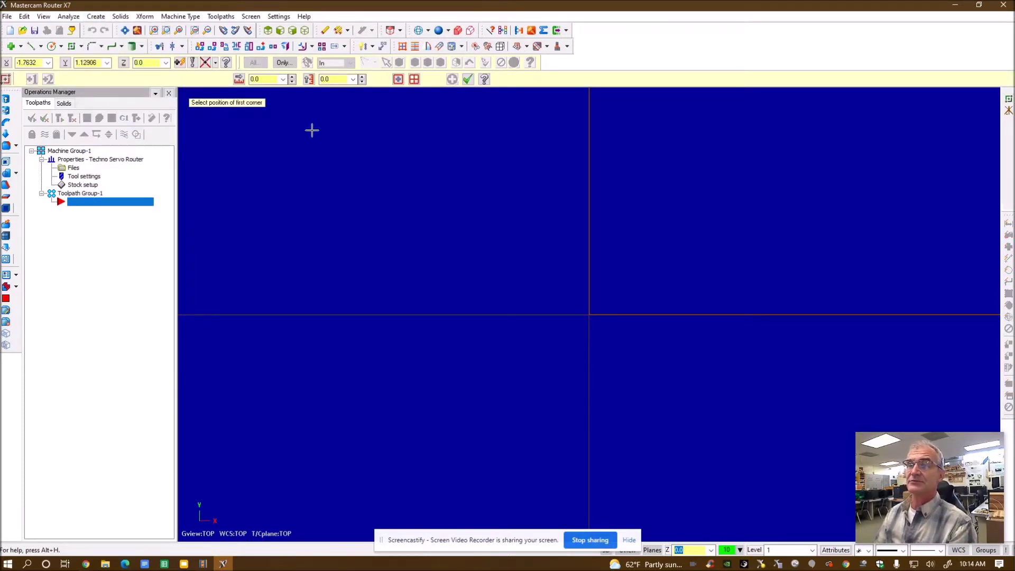
left_click(587, 316)
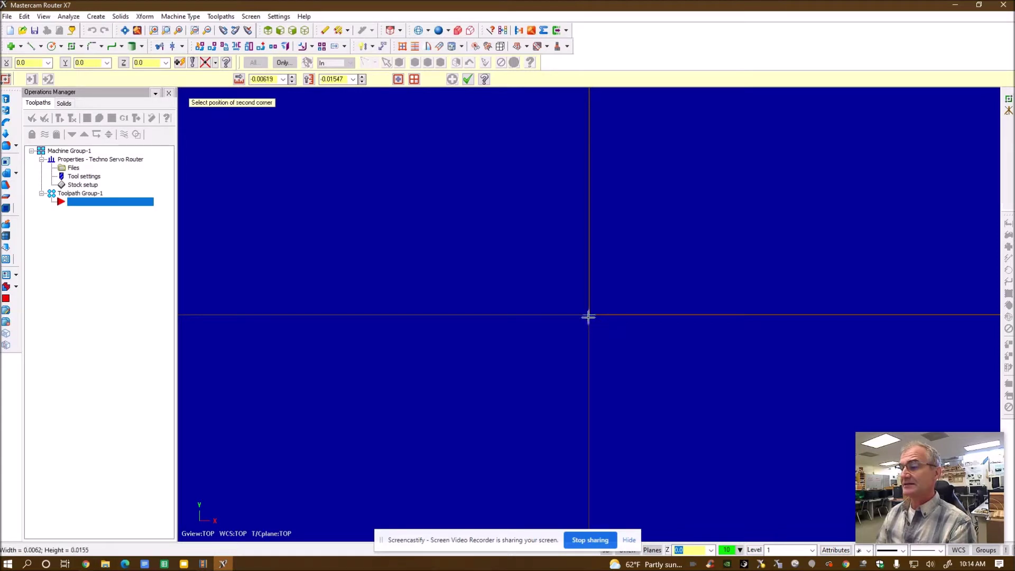
left_click(398, 79)
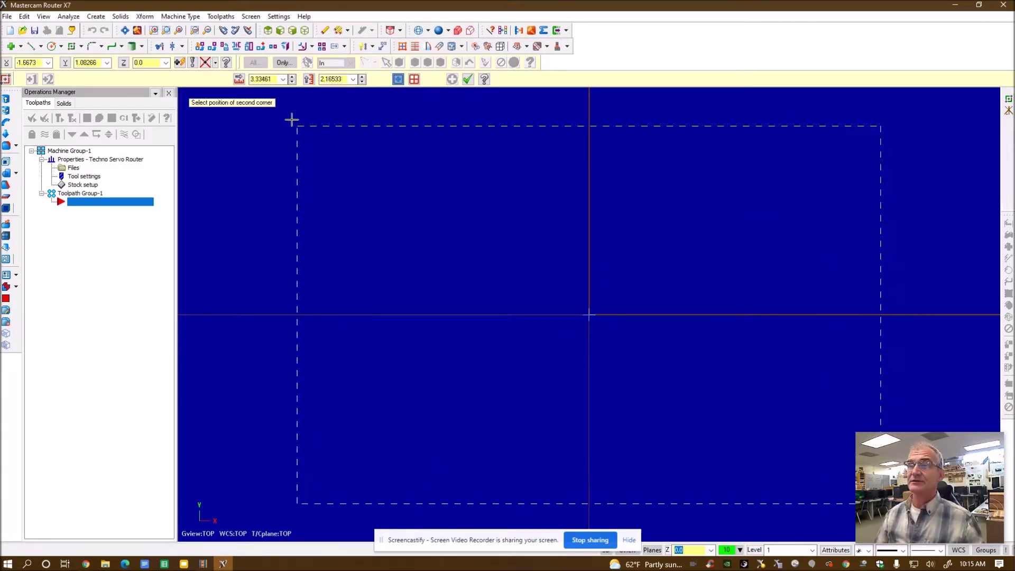
left_click(276, 79)
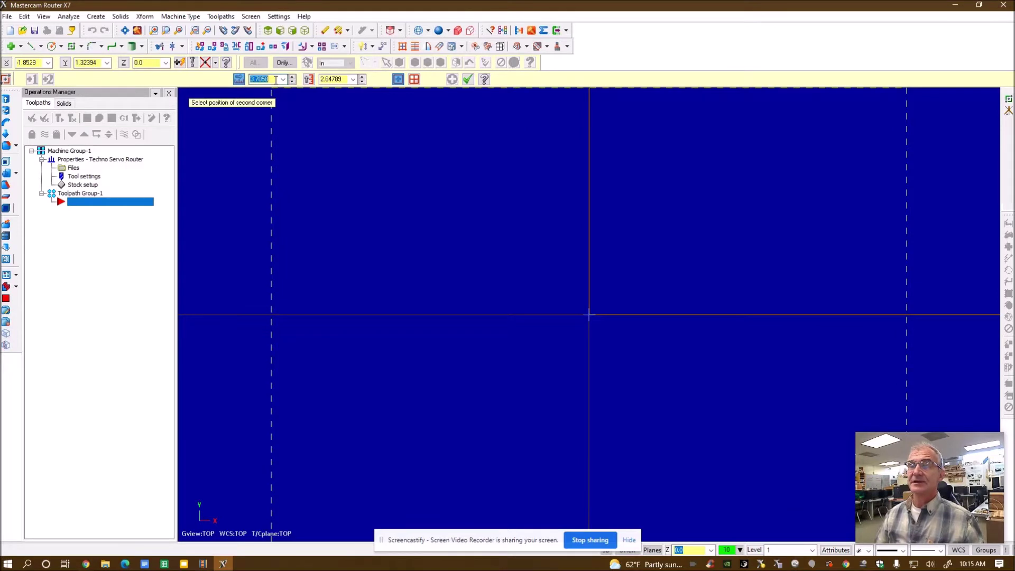
type("1")
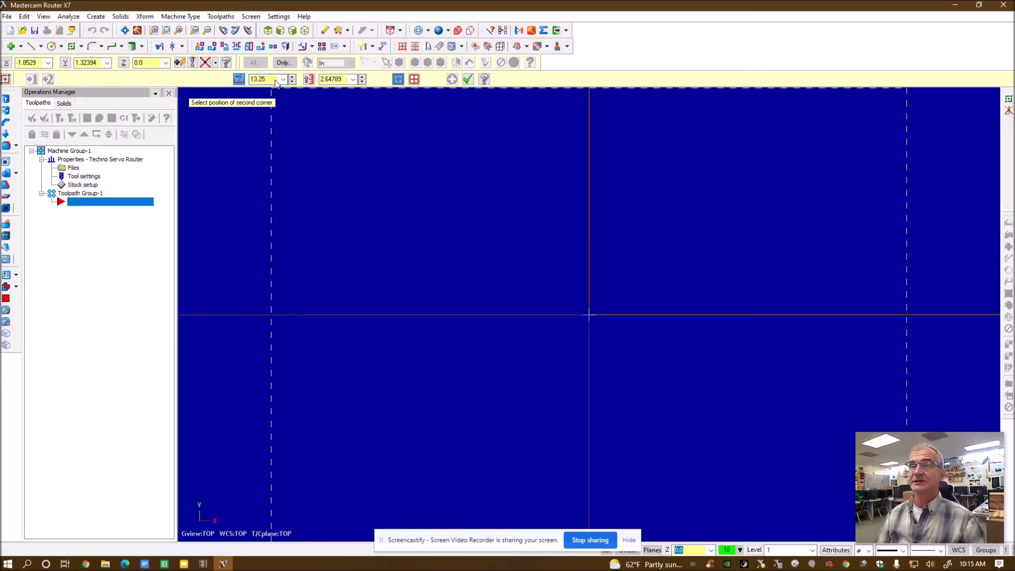
double_click(336, 79)
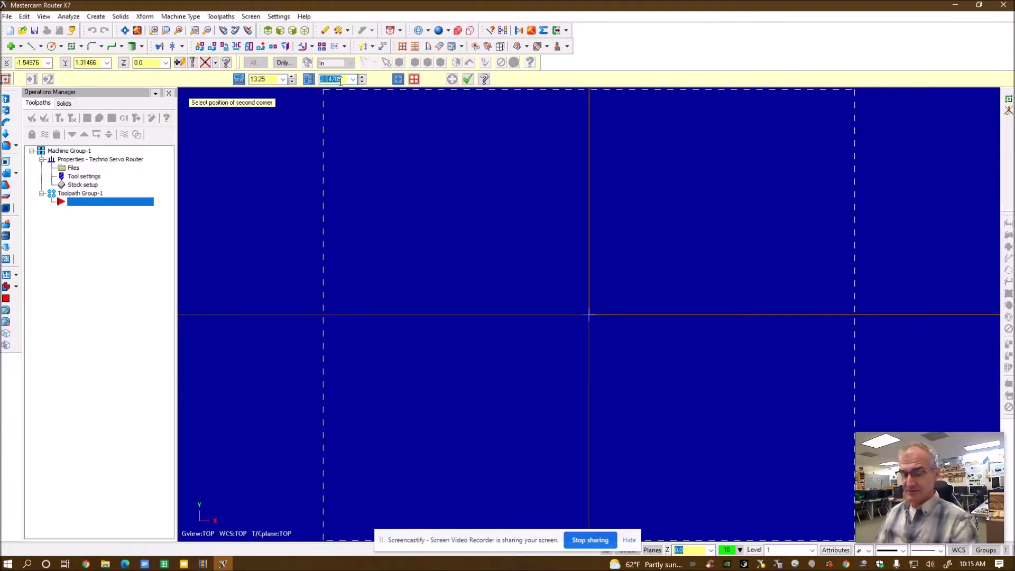
type("12")
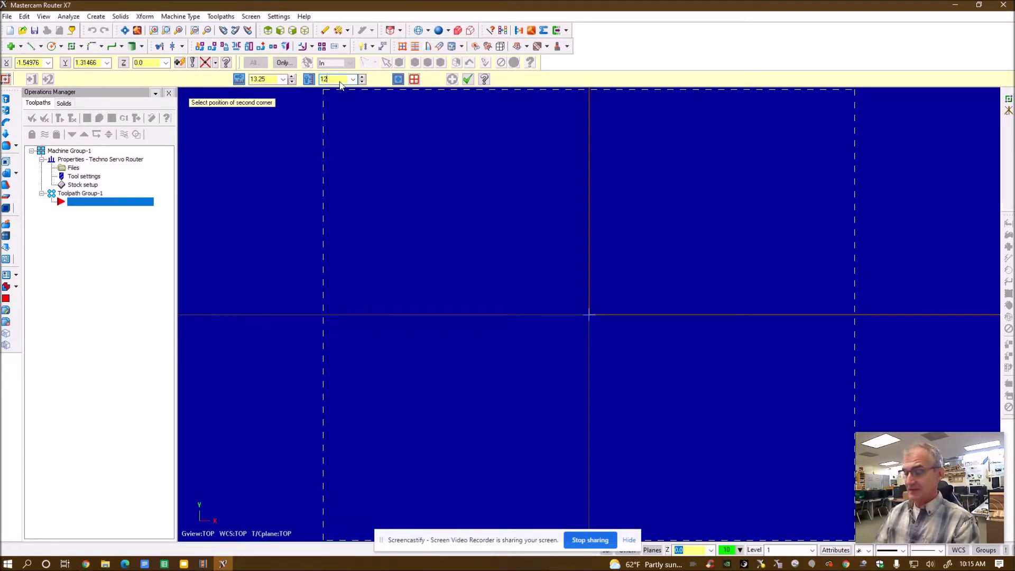
key("Return")
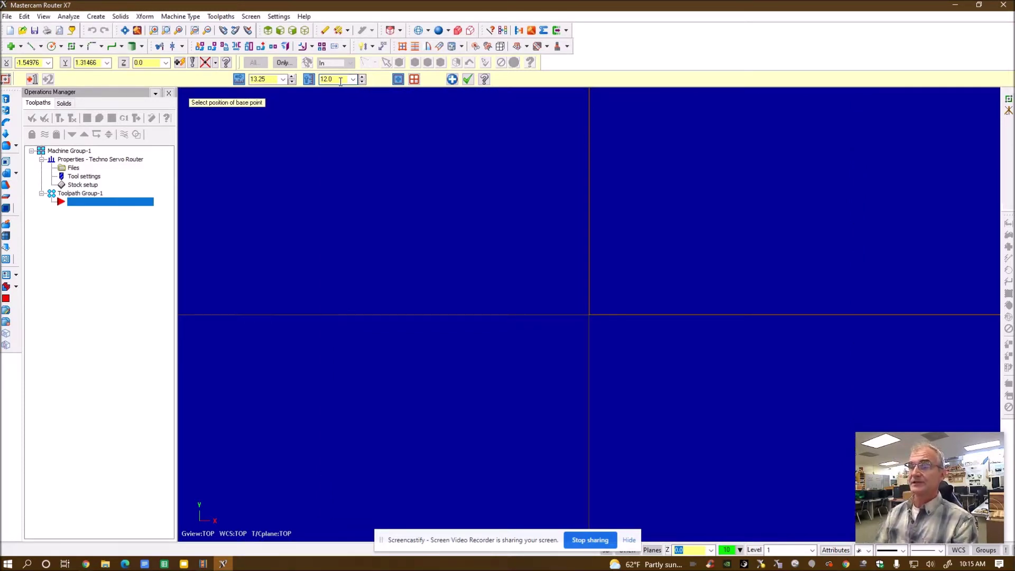
left_click(468, 80)
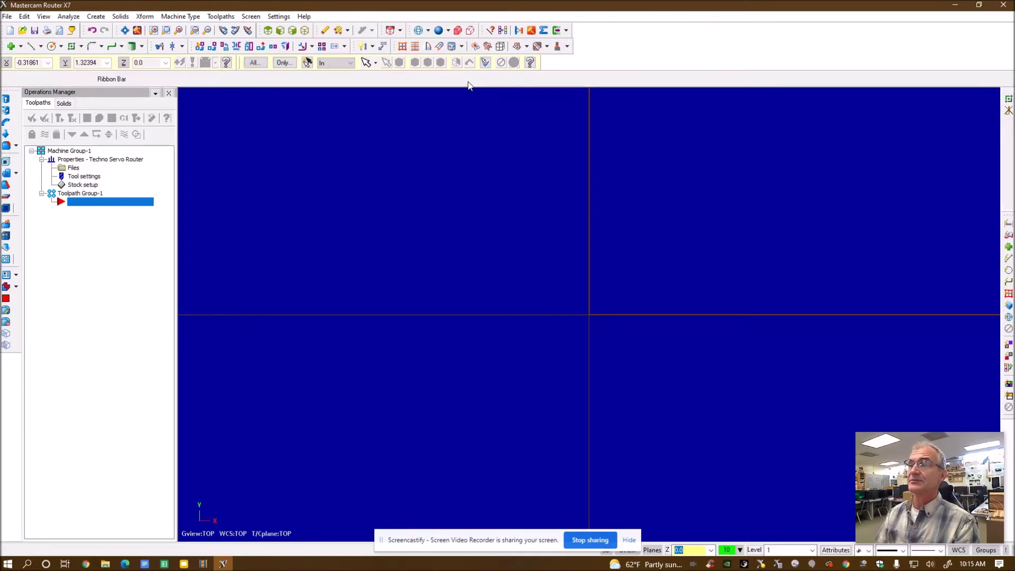
left_click(137, 30)
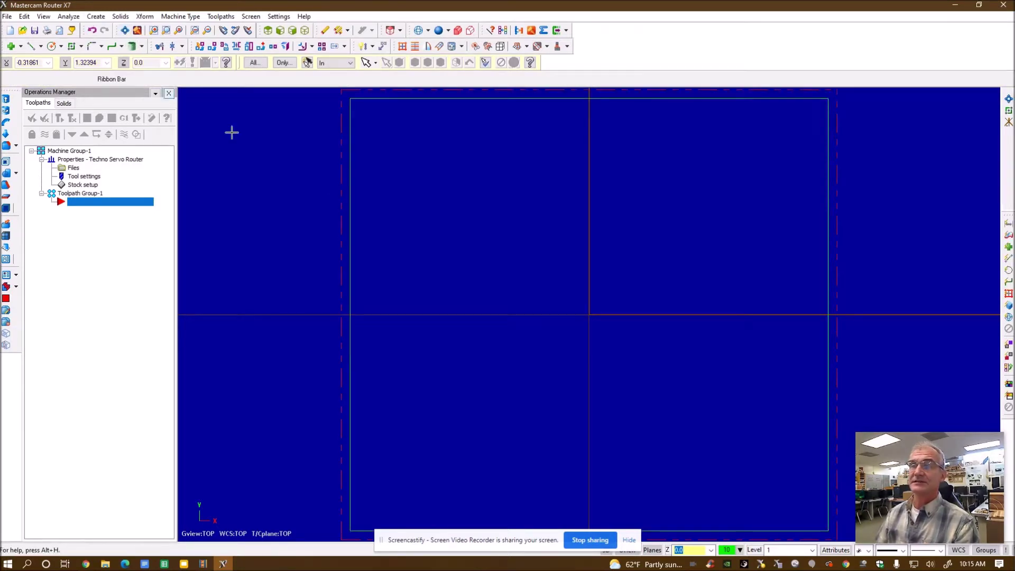
scroll(347, 211, "down", 1)
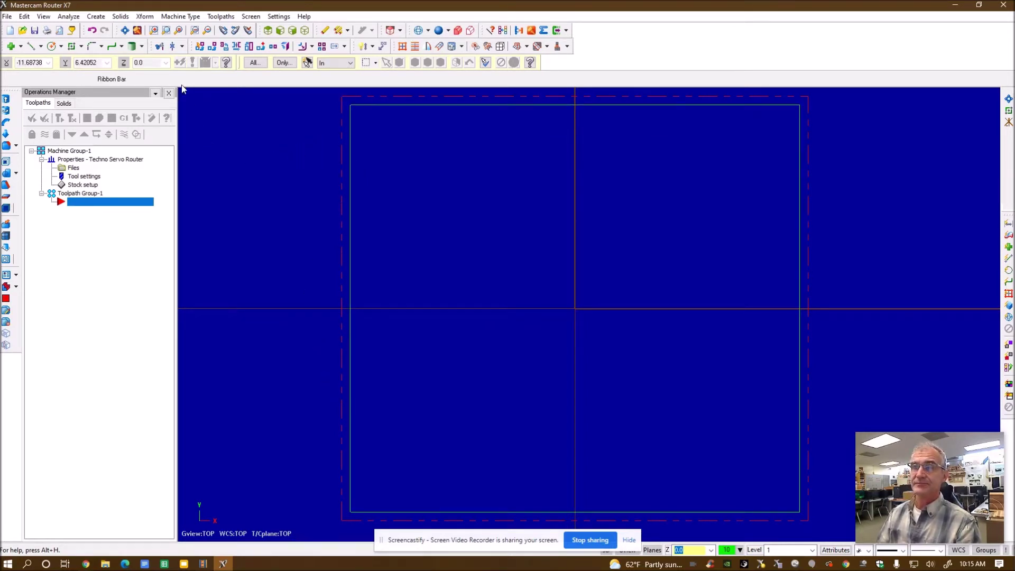
Fillet the top-left, top-right, bottom-right and bottom-left outline corners with radius 1.0.
left_click(89, 48)
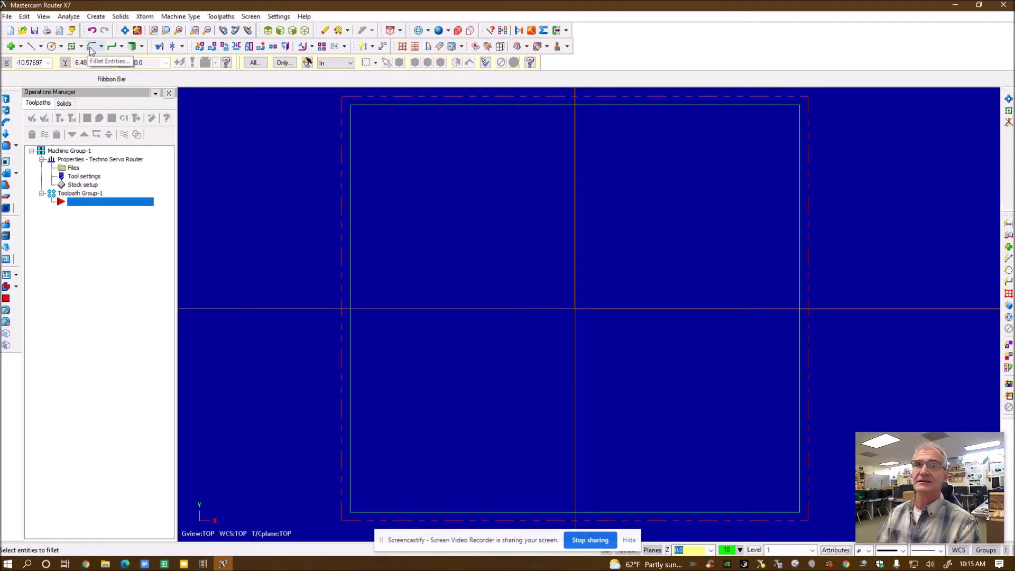
left_click(90, 49)
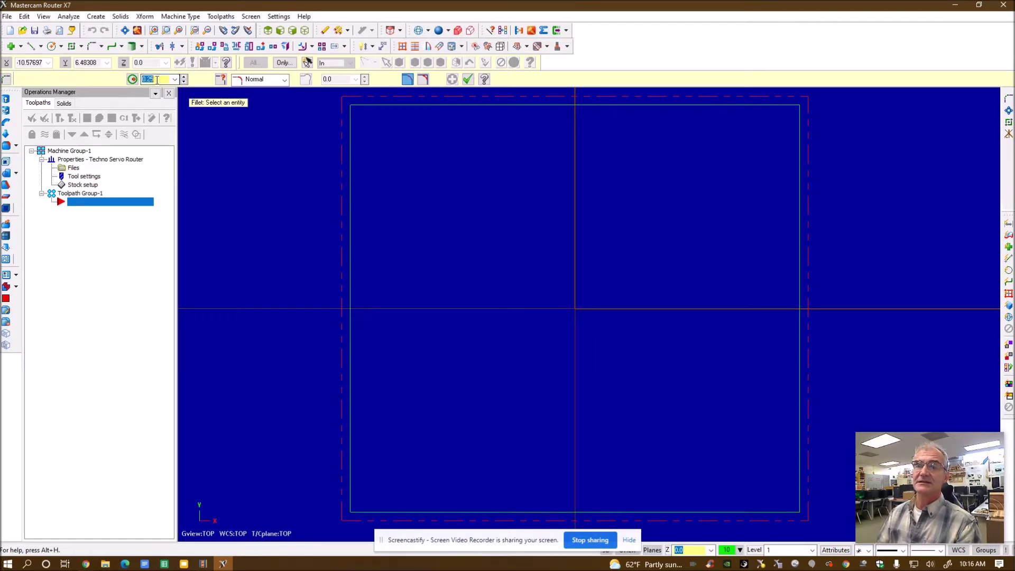
type("1")
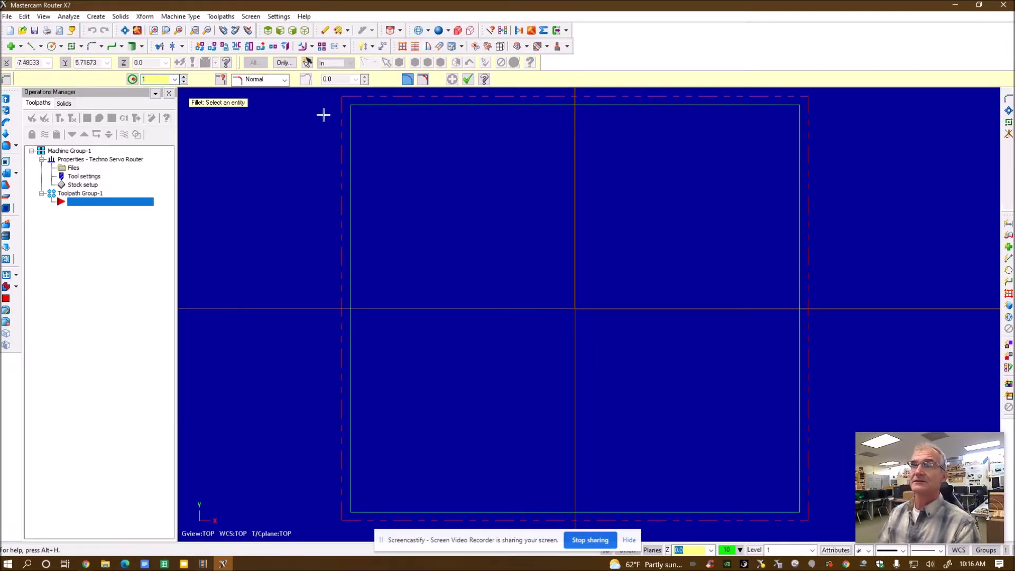
left_click(370, 108)
left_click(351, 151)
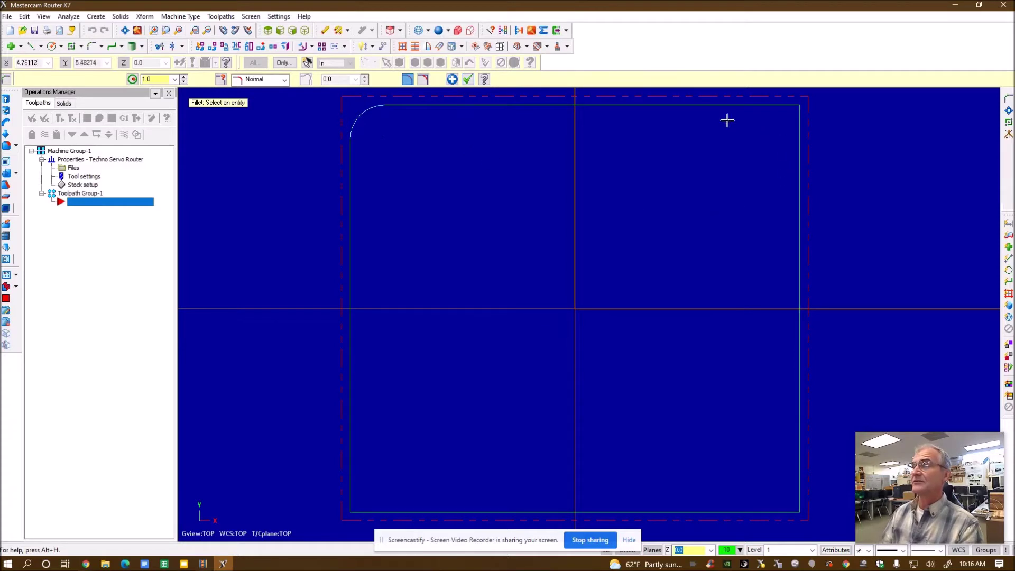
left_click(795, 144)
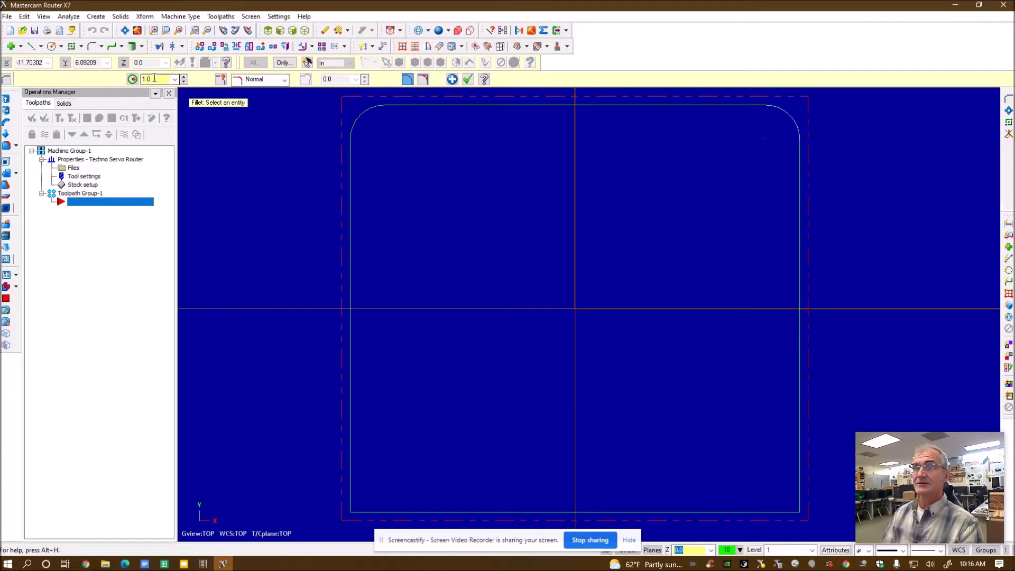
left_click(798, 476)
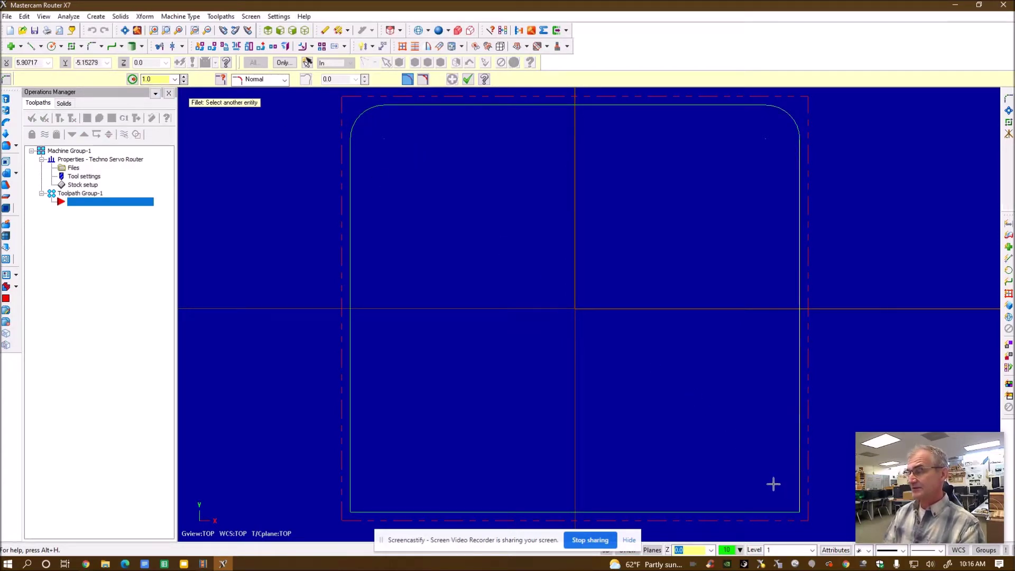
left_click(758, 510)
left_click(351, 452)
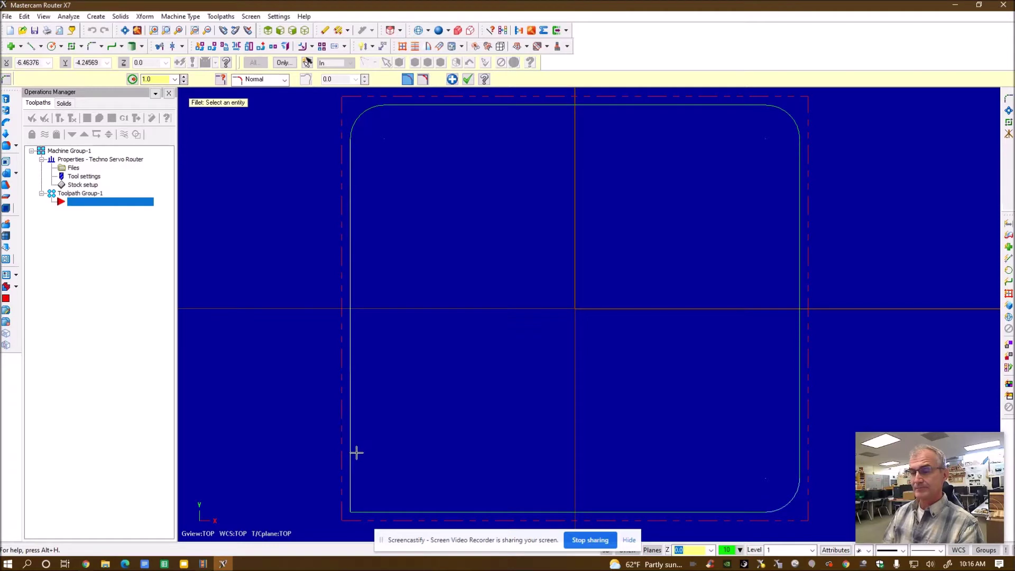
left_click(391, 507)
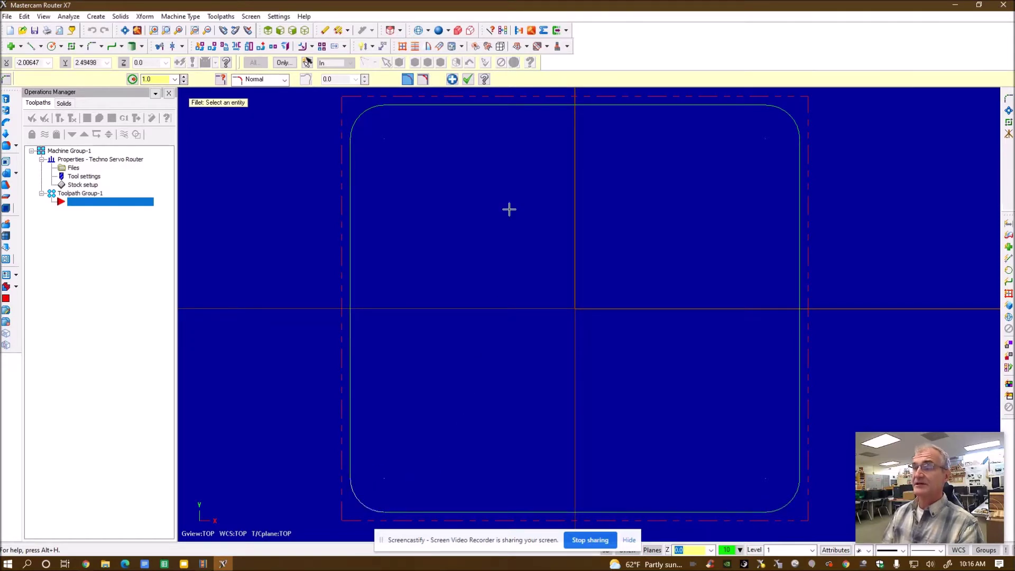
left_click(468, 80)
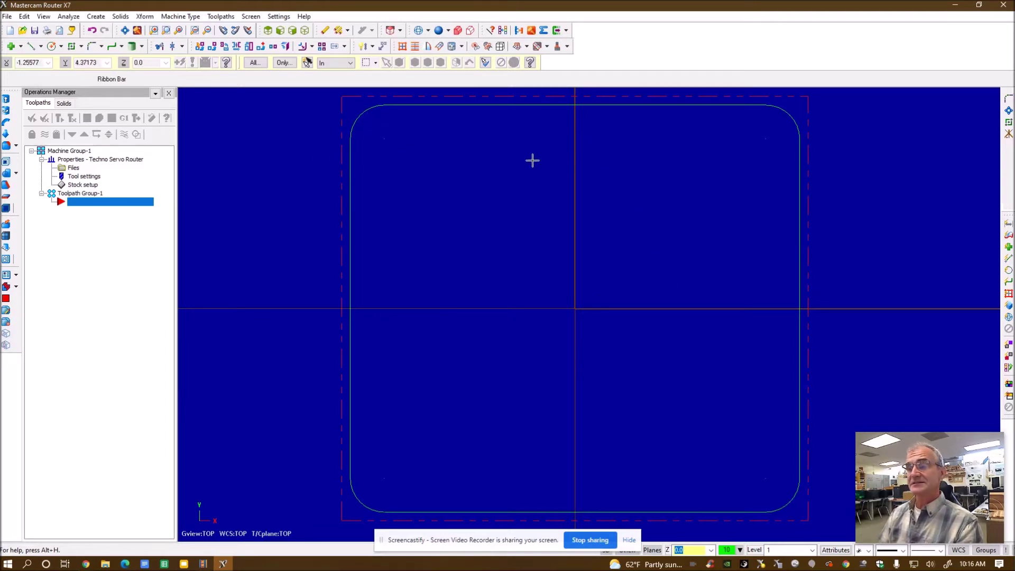
Offset a copy of the board outline 1.0 inward with sharp corners.
left_click(145, 17)
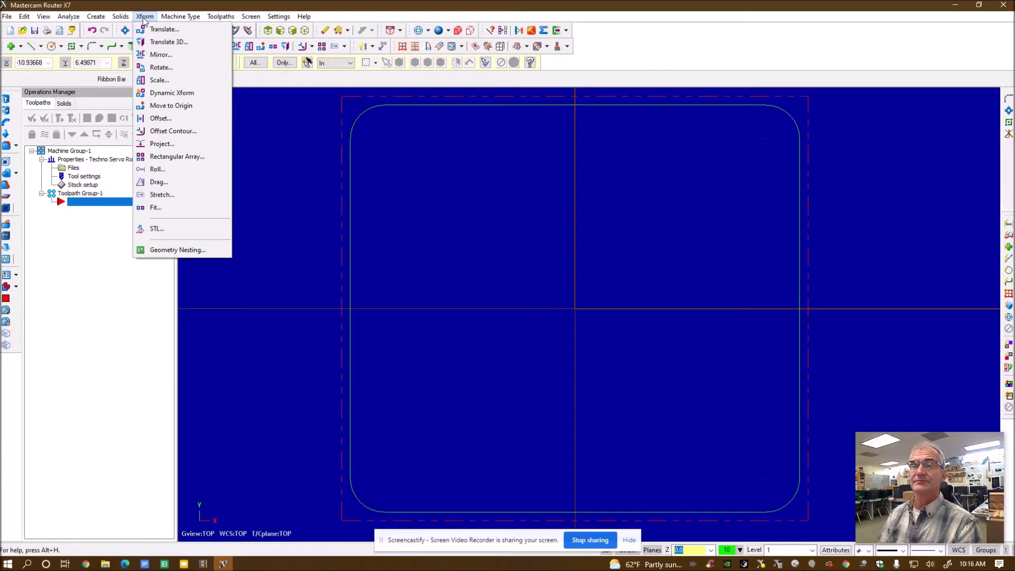
left_click(167, 132)
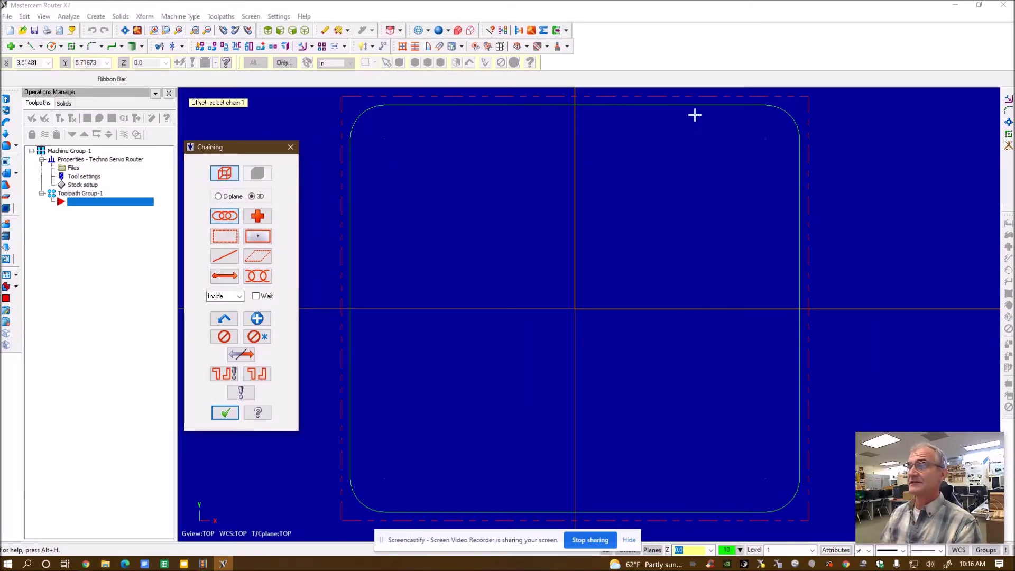
left_click(723, 106)
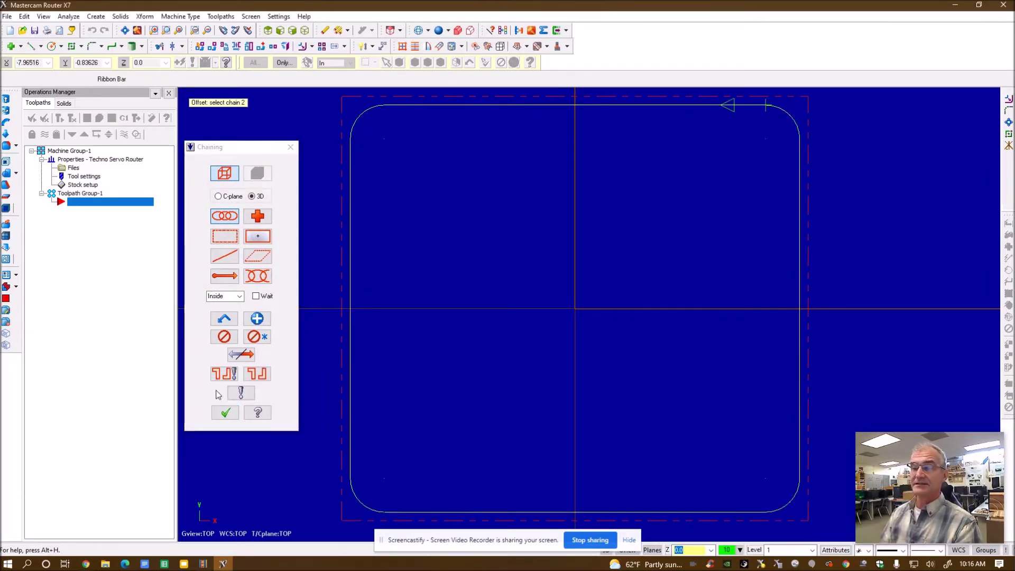
left_click(225, 412)
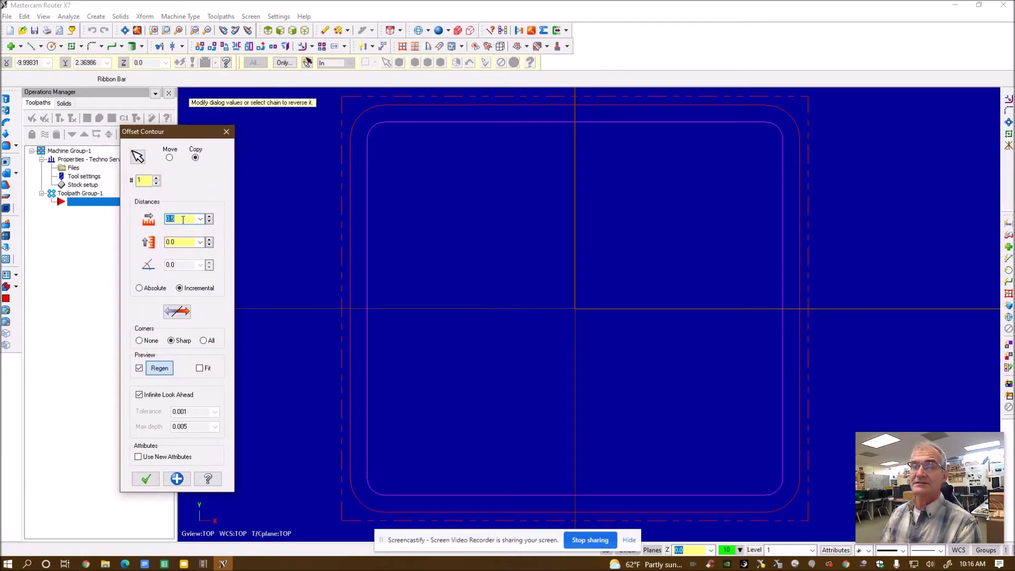
type("1")
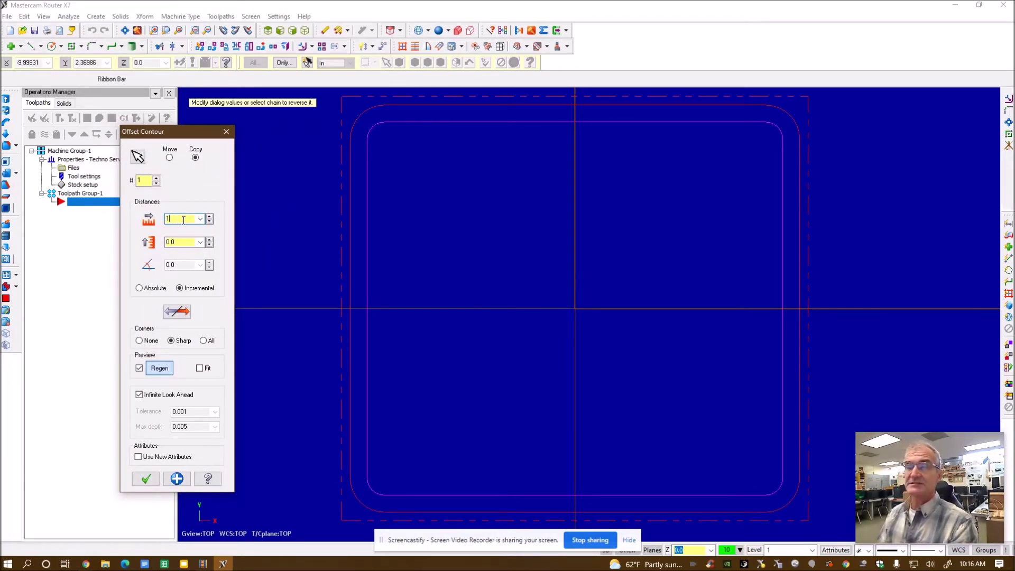
left_click(196, 159)
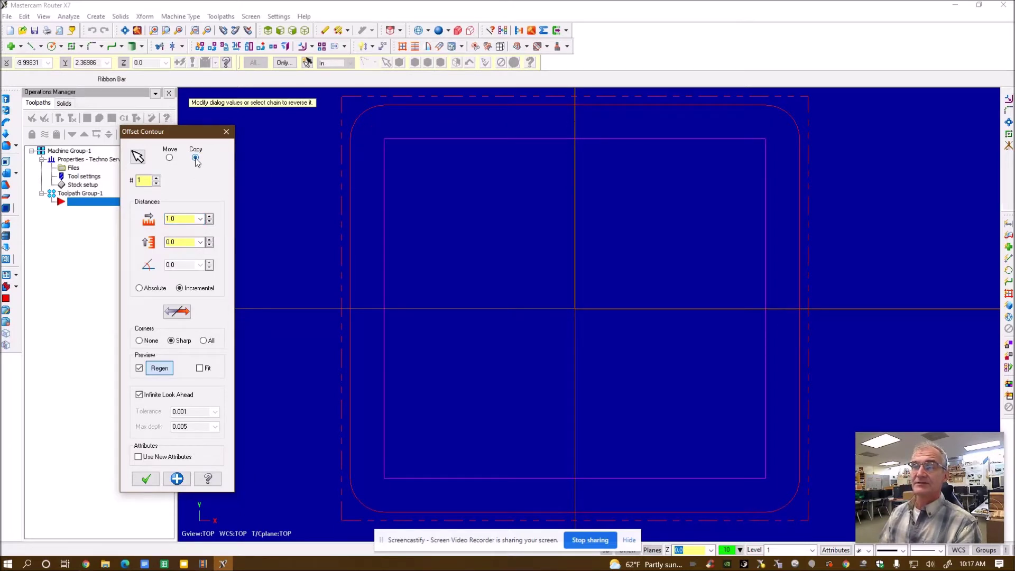
left_click(173, 314)
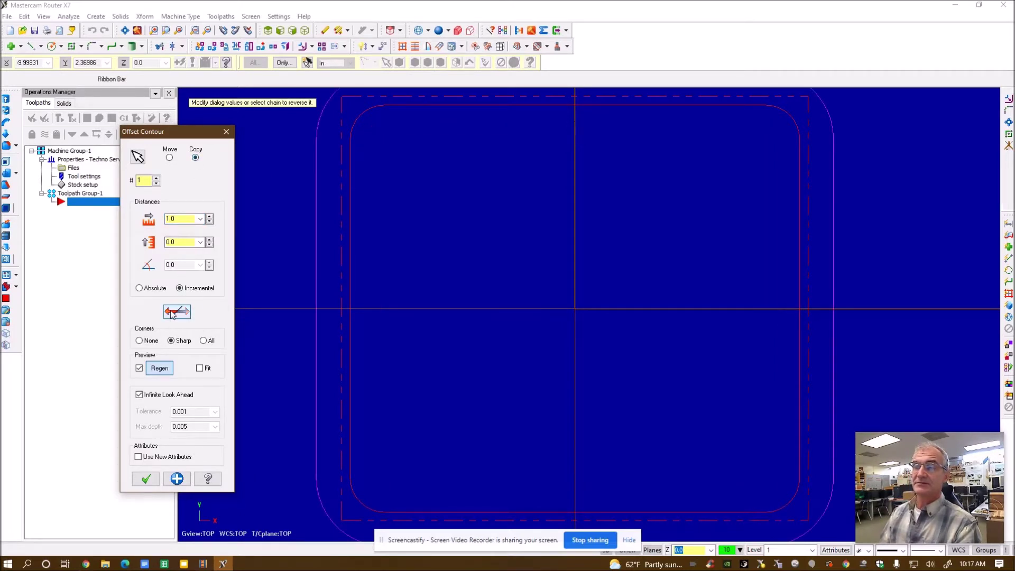
left_click(185, 314)
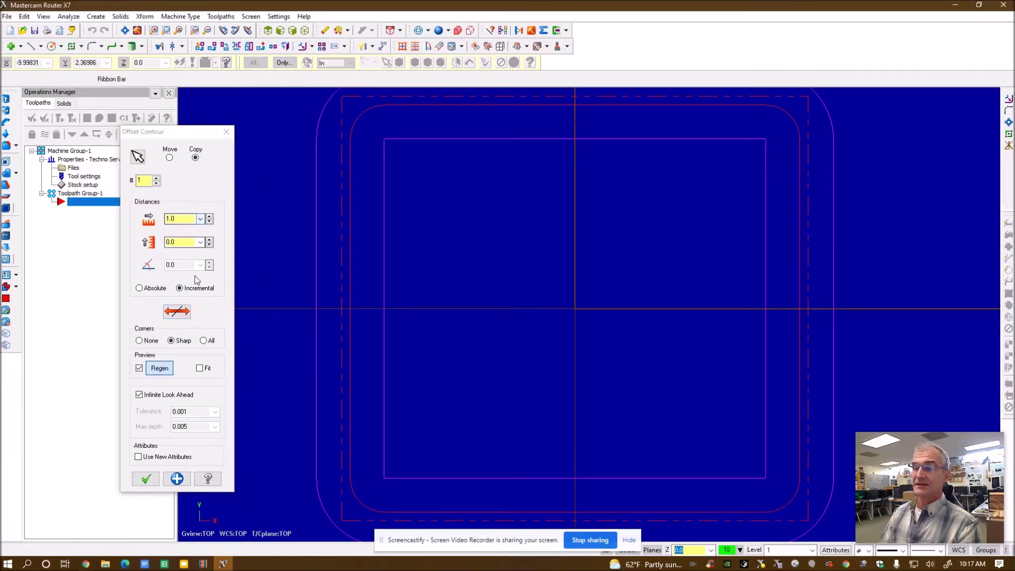
left_click(149, 480)
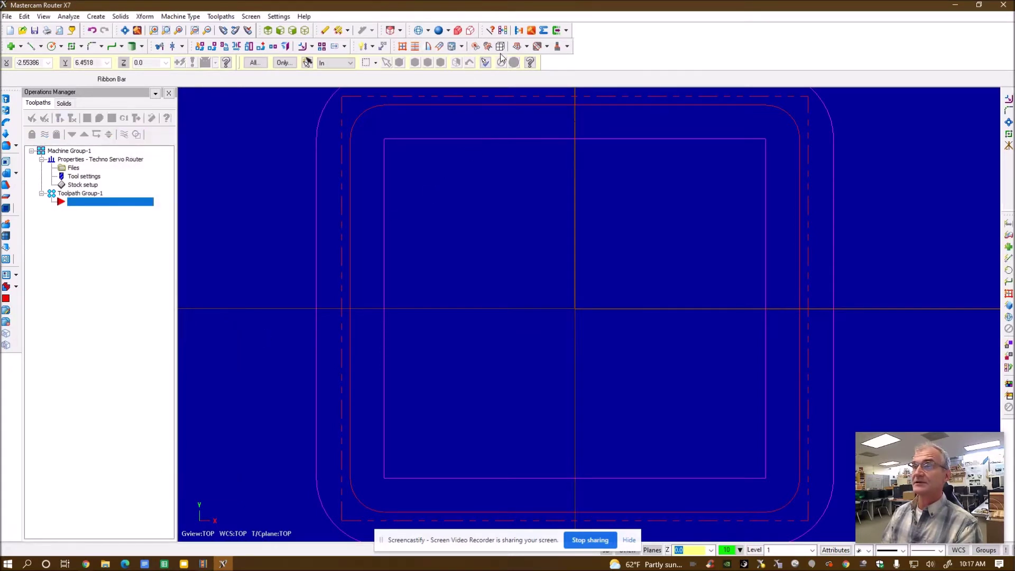
Clear the result colours and delete the outer contour's four lines and four arcs.
left_click(503, 30)
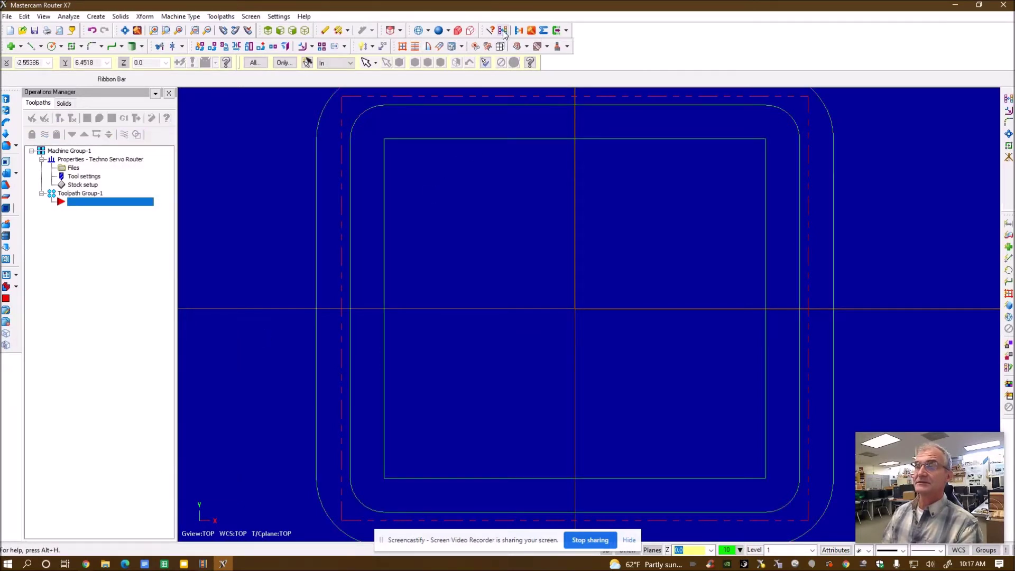
scroll(490, 363, "down", 1)
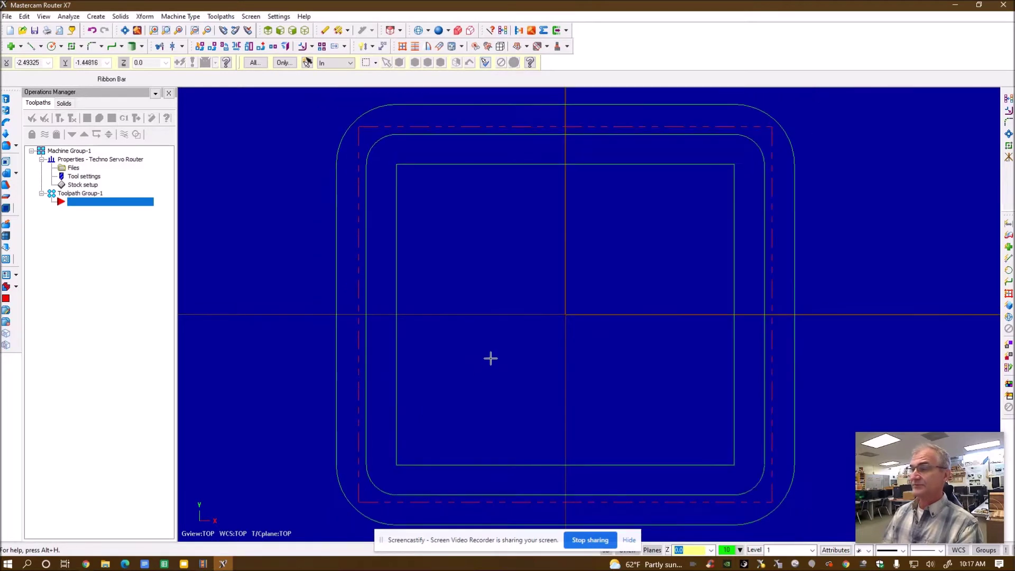
left_click(342, 268)
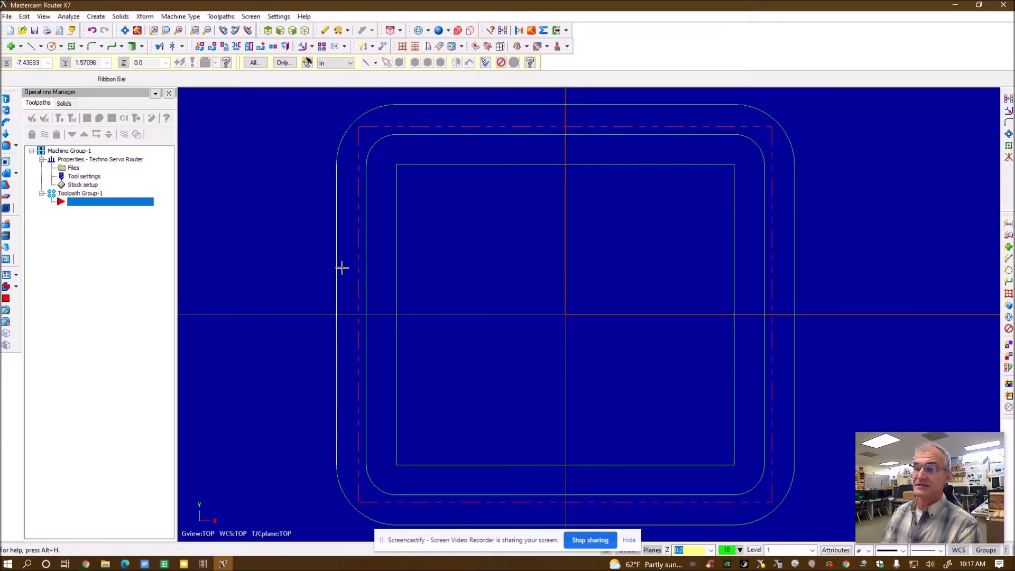
key("Delete")
left_click(340, 150)
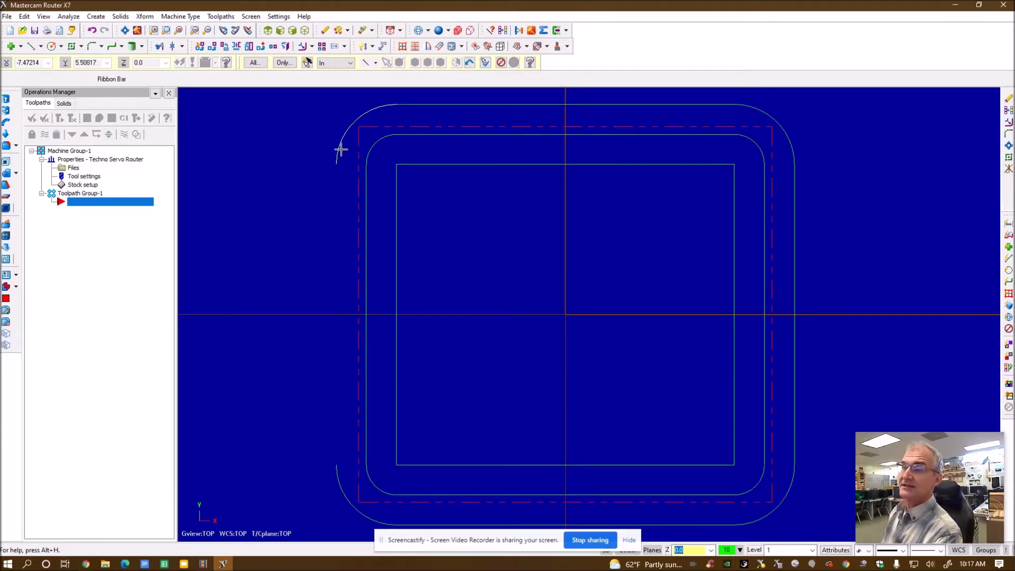
key("Delete")
left_click(452, 106)
key("Delete")
left_click(756, 110)
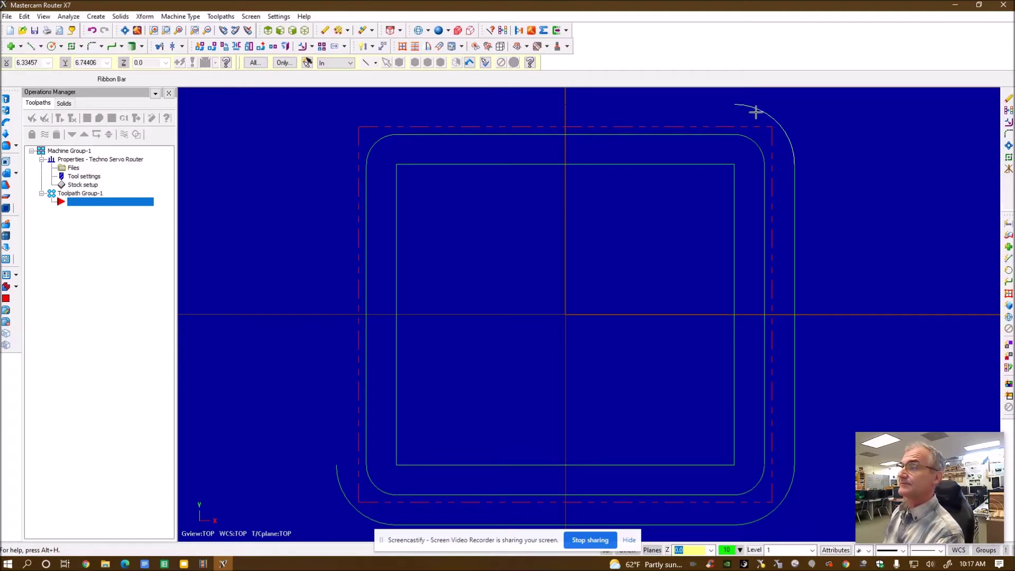
key("Delete")
left_click(796, 229)
key("Delete")
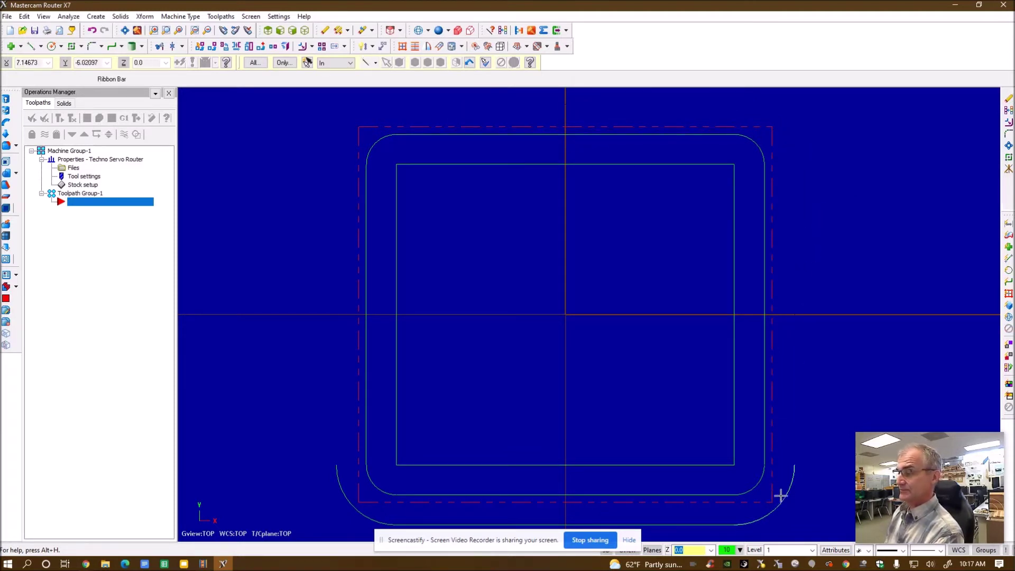
left_click(768, 506)
key("Delete")
left_click(720, 523)
key("Delete")
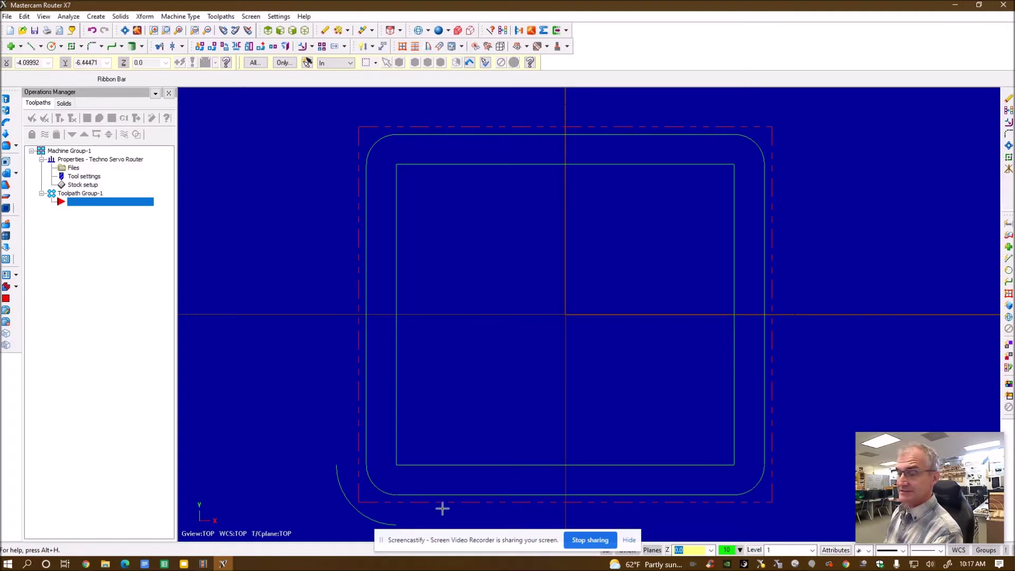
left_click(364, 508)
key("Delete")
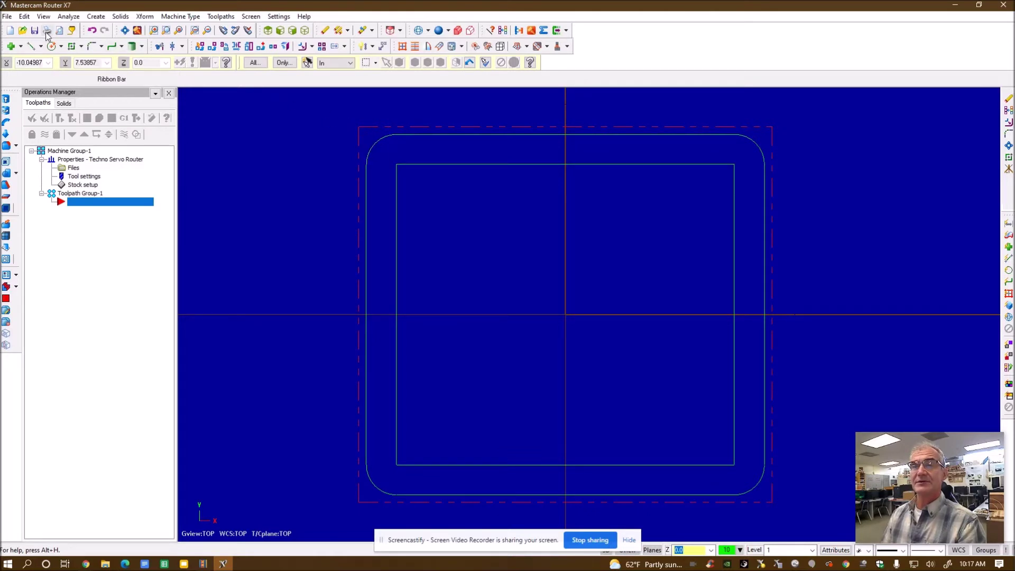
Fillet the inner rectangle's top-left, top-right, bottom-right and bottom-left corners at 1.0.
left_click(95, 48)
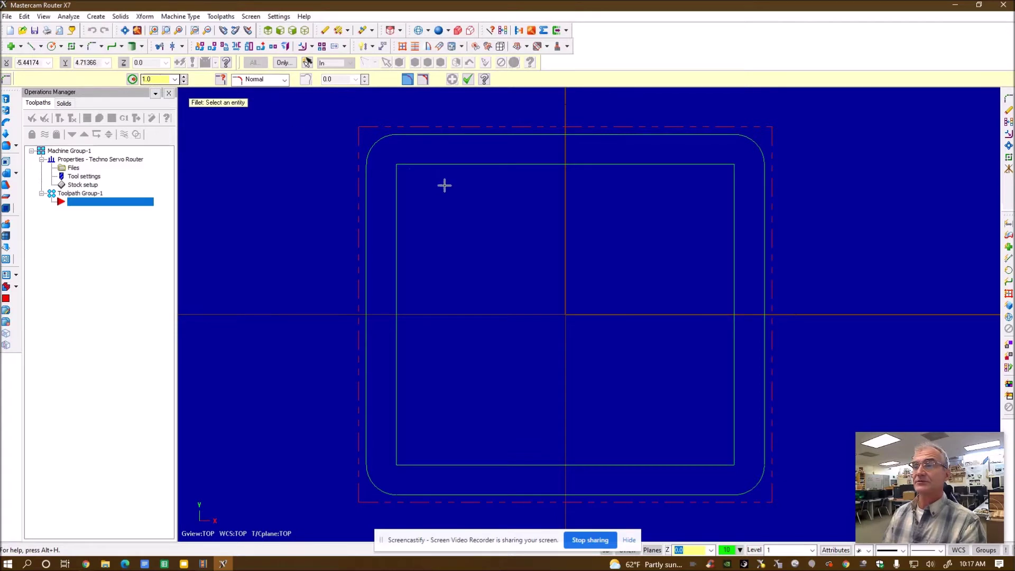
left_click(444, 164)
left_click(397, 220)
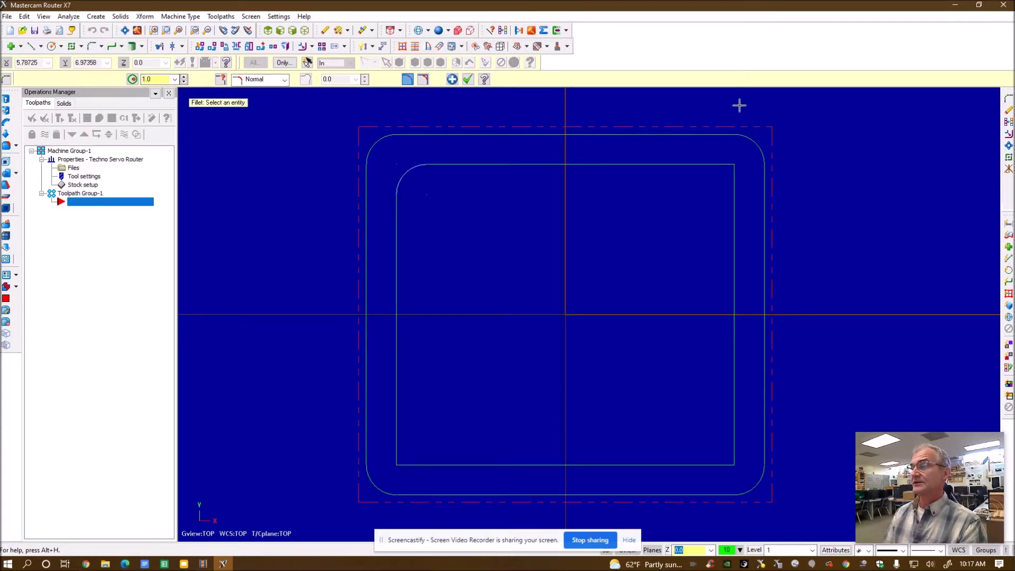
left_click(709, 162)
left_click(725, 197)
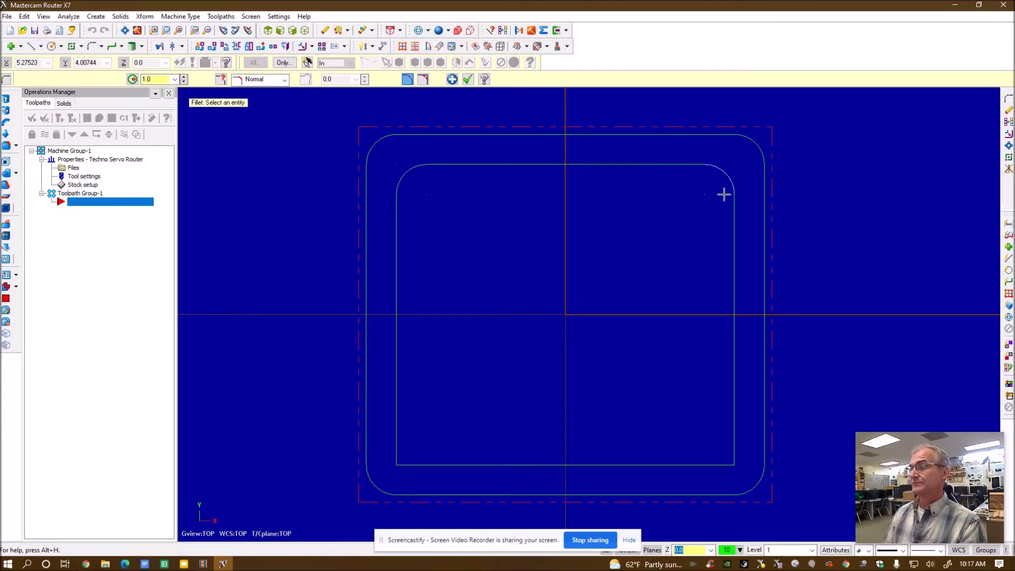
left_click(732, 399)
left_click(687, 464)
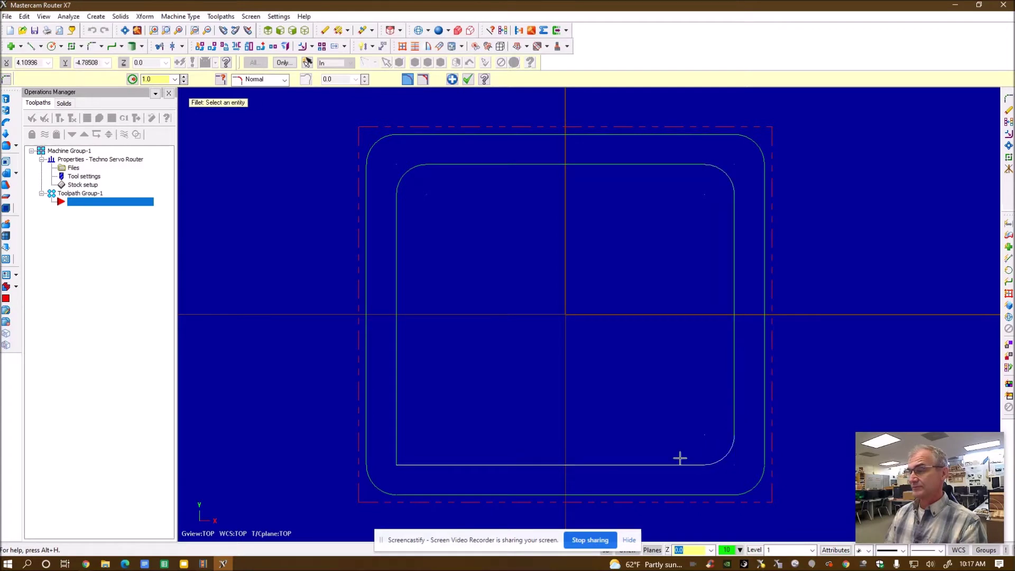
left_click(549, 462)
left_click(398, 400)
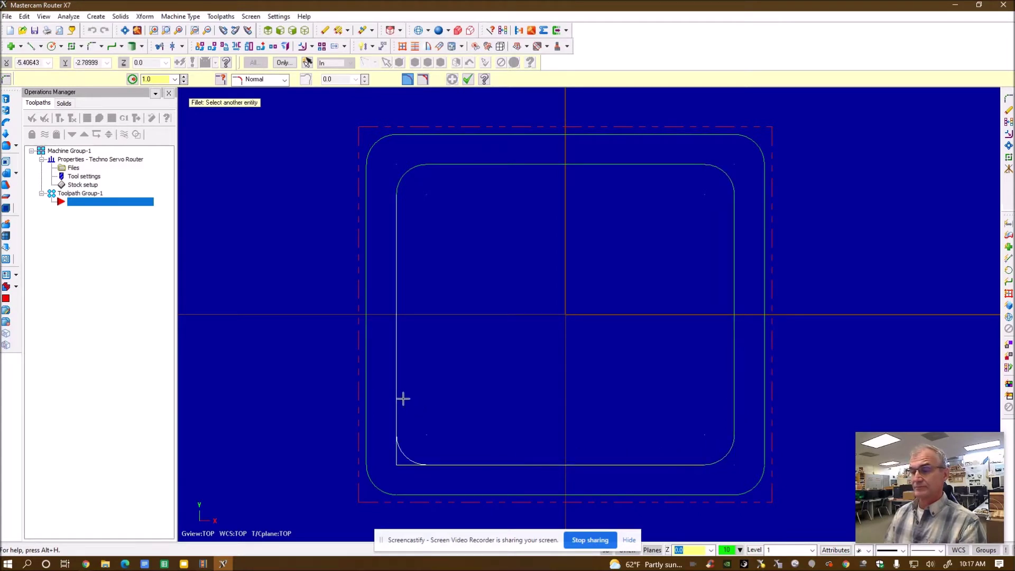
left_click(468, 80)
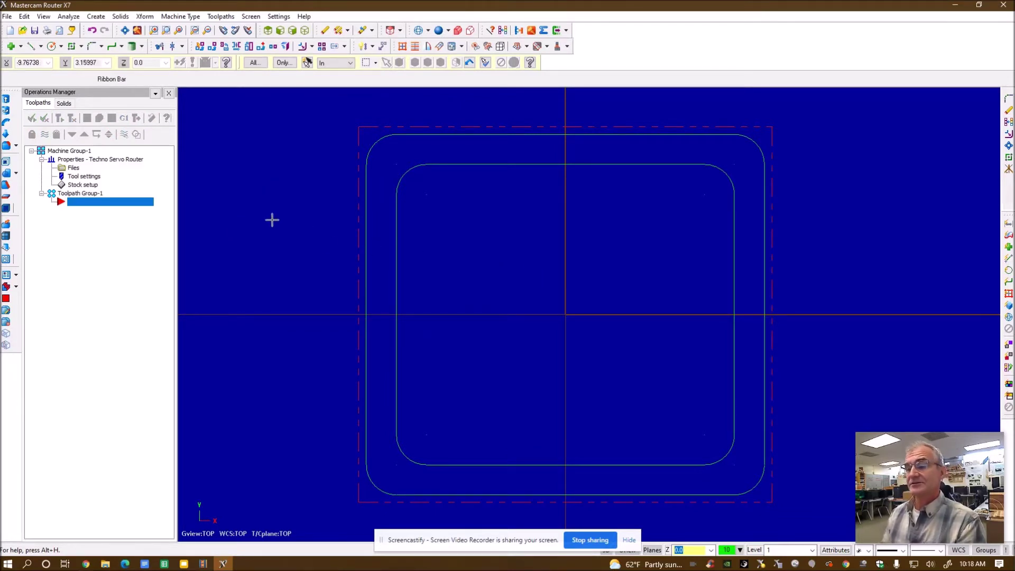
scroll(272, 220, "down", 2)
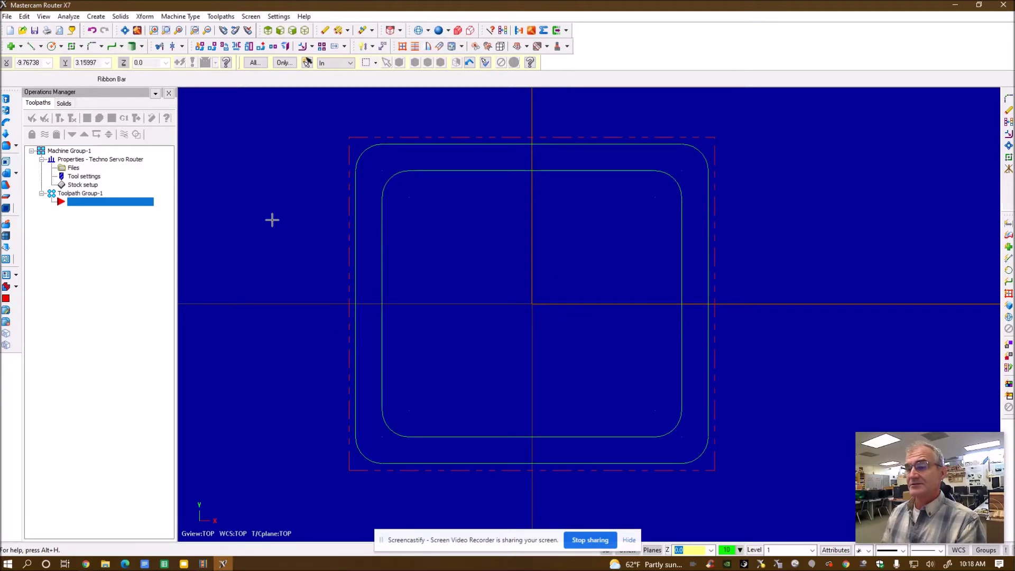
scroll(272, 220, "down", 1)
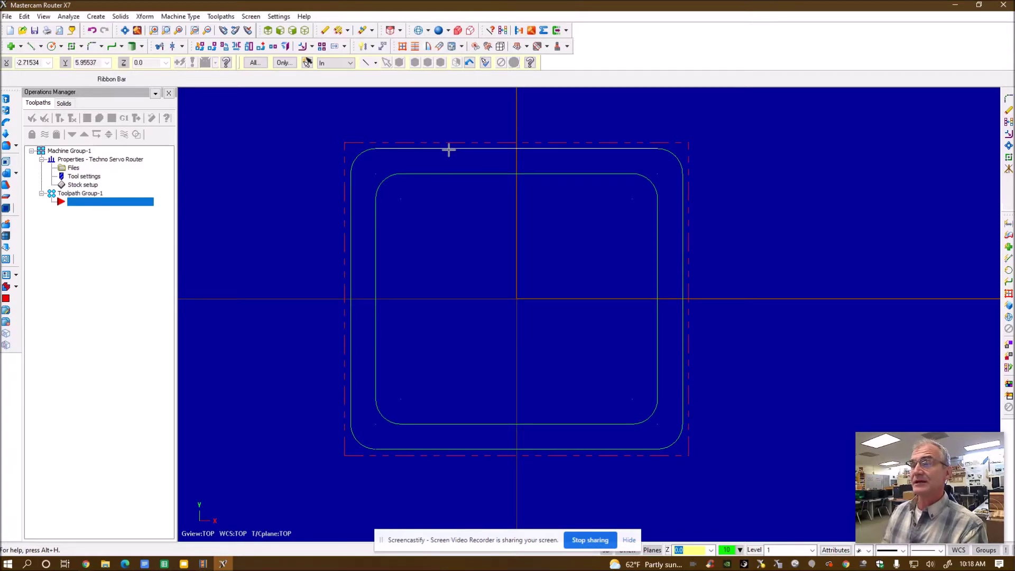
Start a contour toolpath with NC name 'groove' chained to the inner rounded rectangle.
left_click(220, 17)
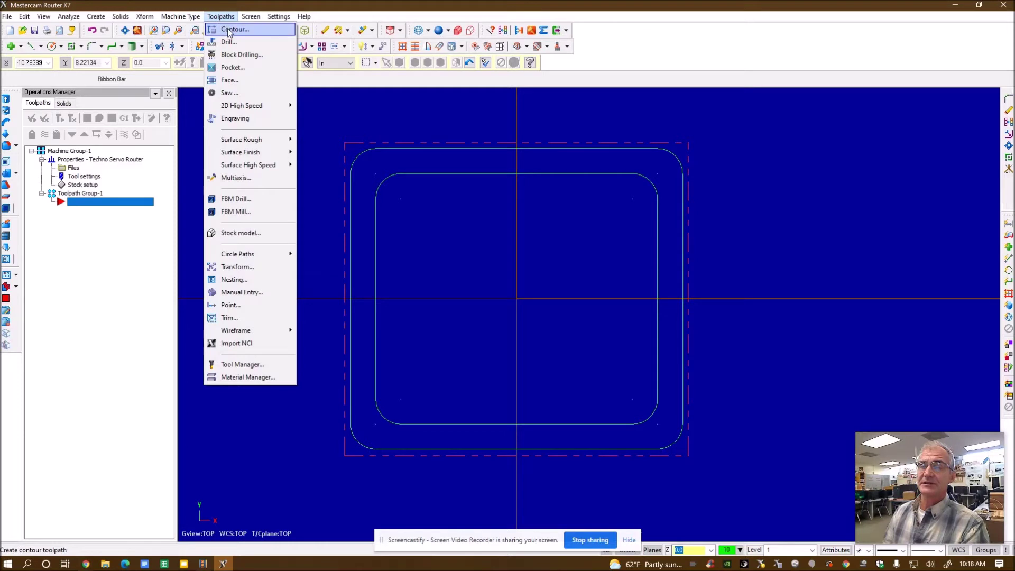
left_click(229, 30)
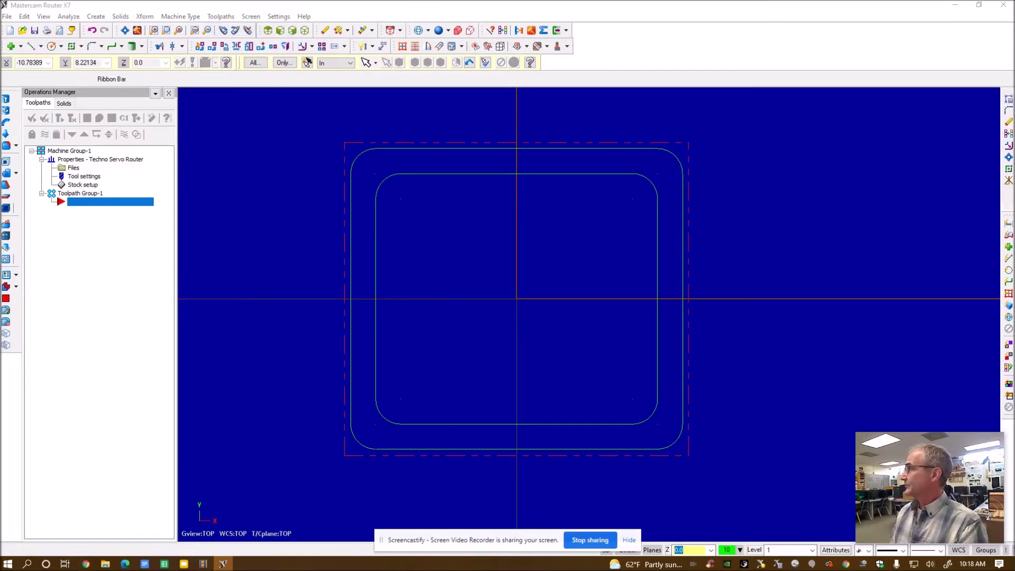
left_click_drag(942, 154, 267, 210)
left_click_drag(192, 245, 165, 244)
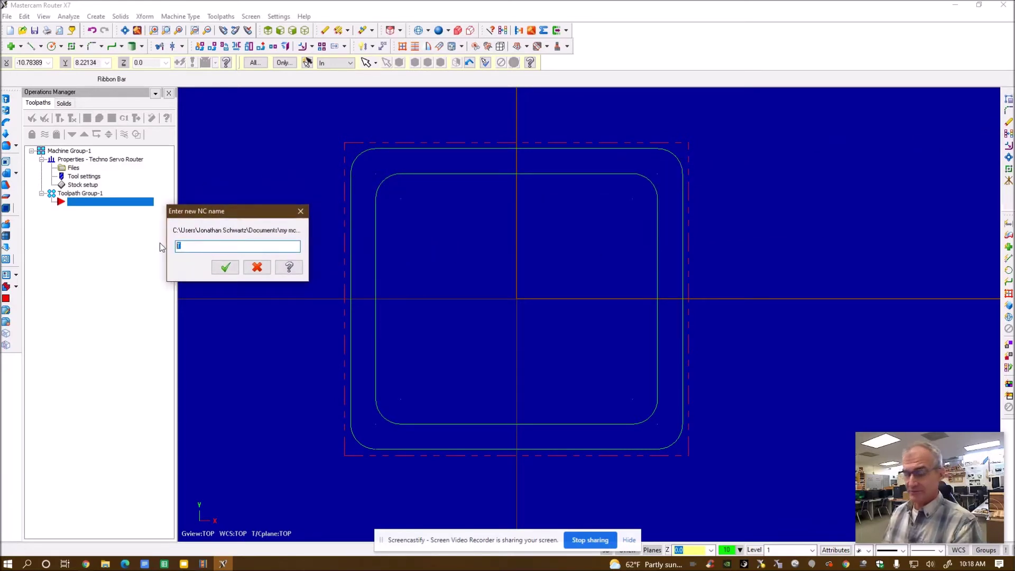
type("d")
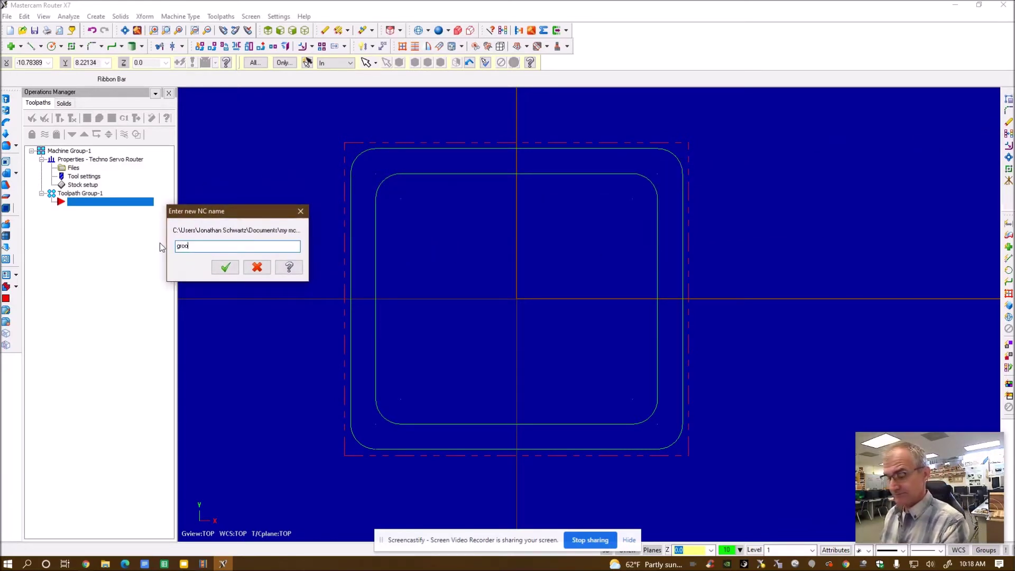
type("roove")
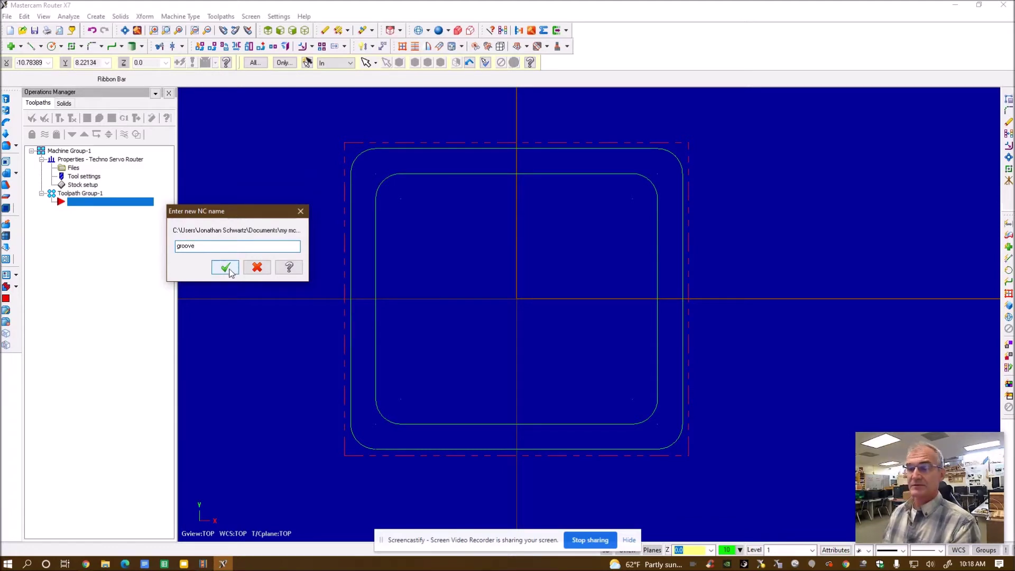
left_click(226, 267)
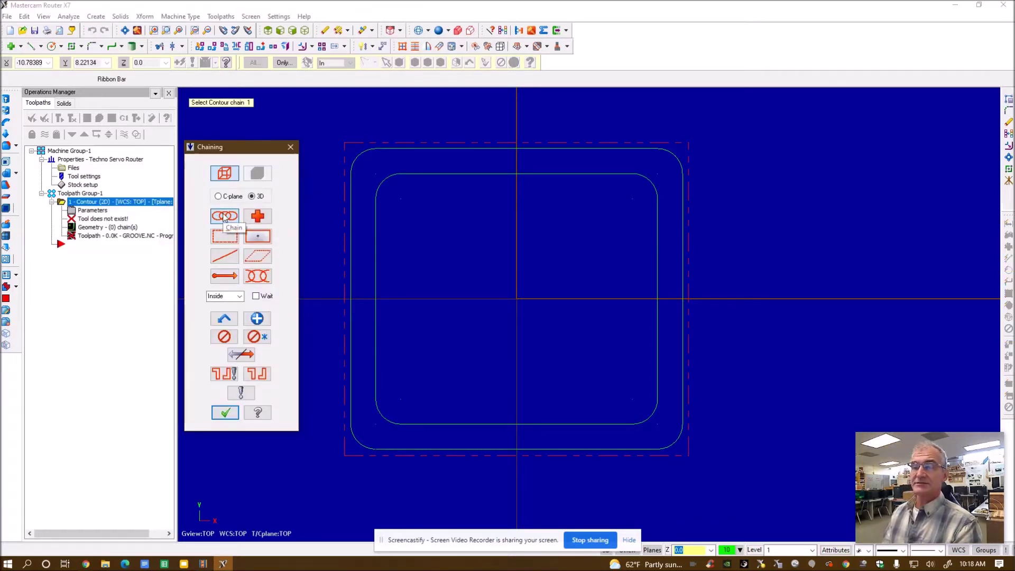
left_click(628, 171)
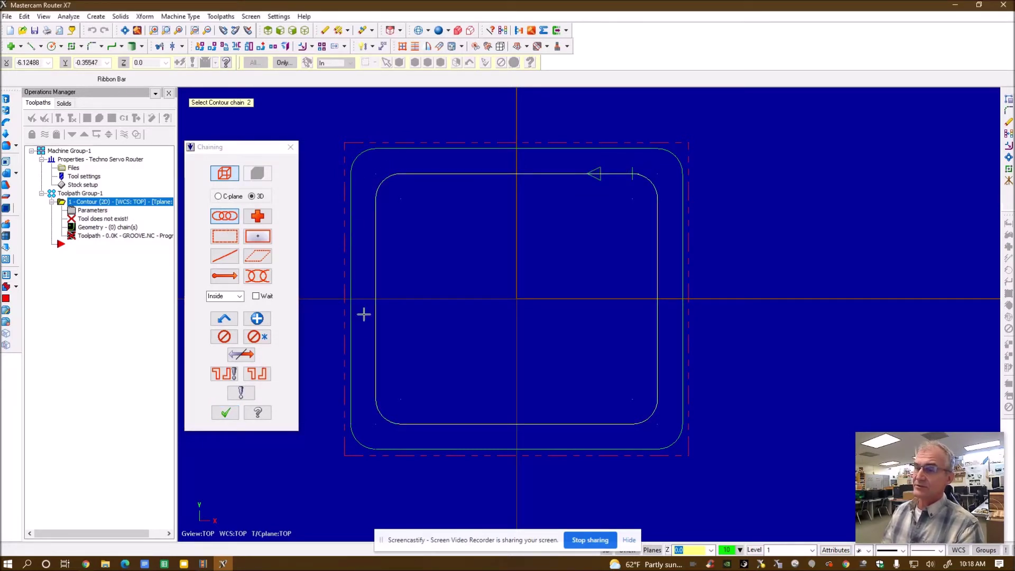
left_click(225, 412)
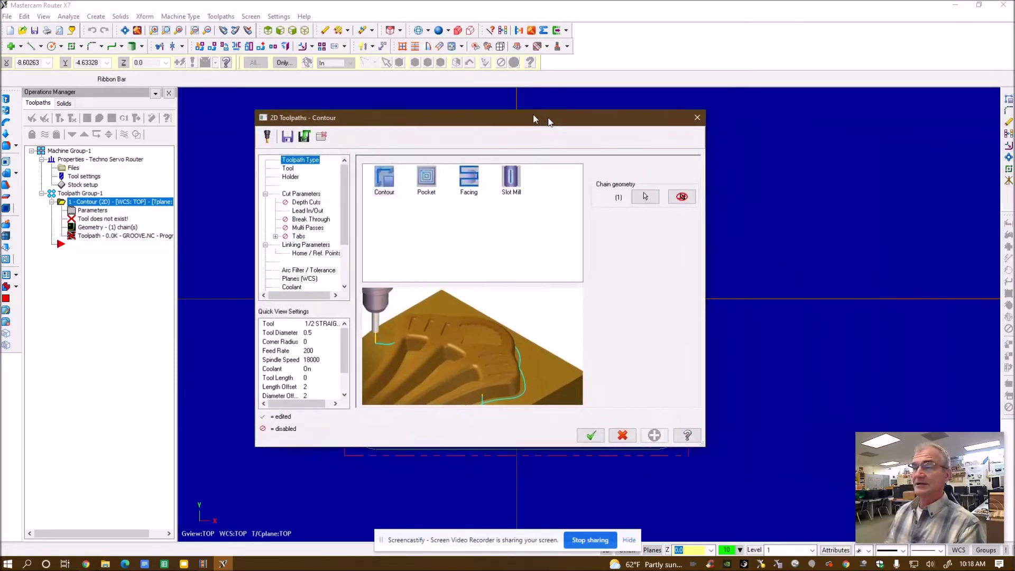
left_click_drag(534, 115, 340, 122)
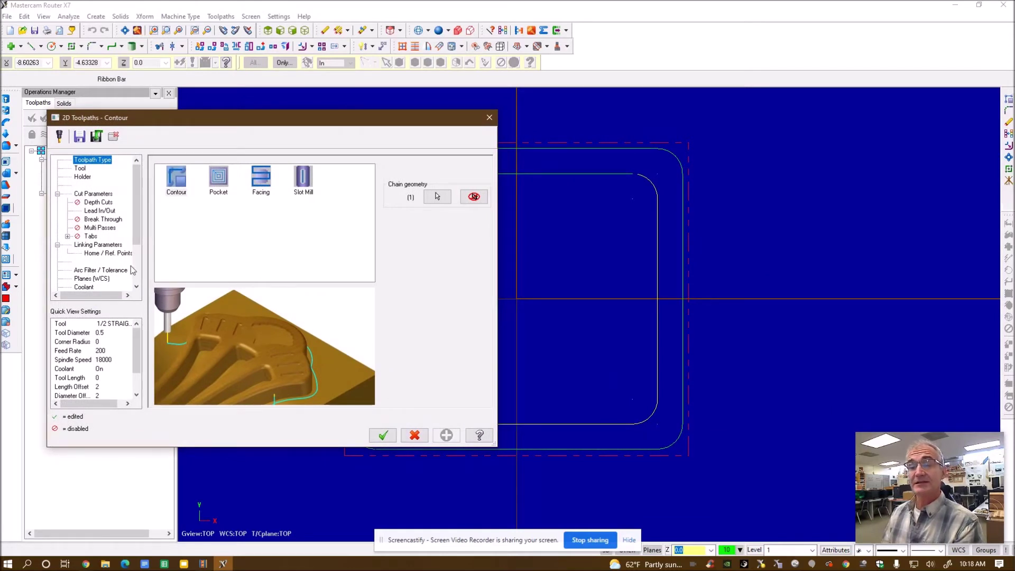
Load the 1/4 STRAIGHT BIT from the library with feed rate 100 and plunge rate 50.
left_click_drag(297, 119, 307, 115)
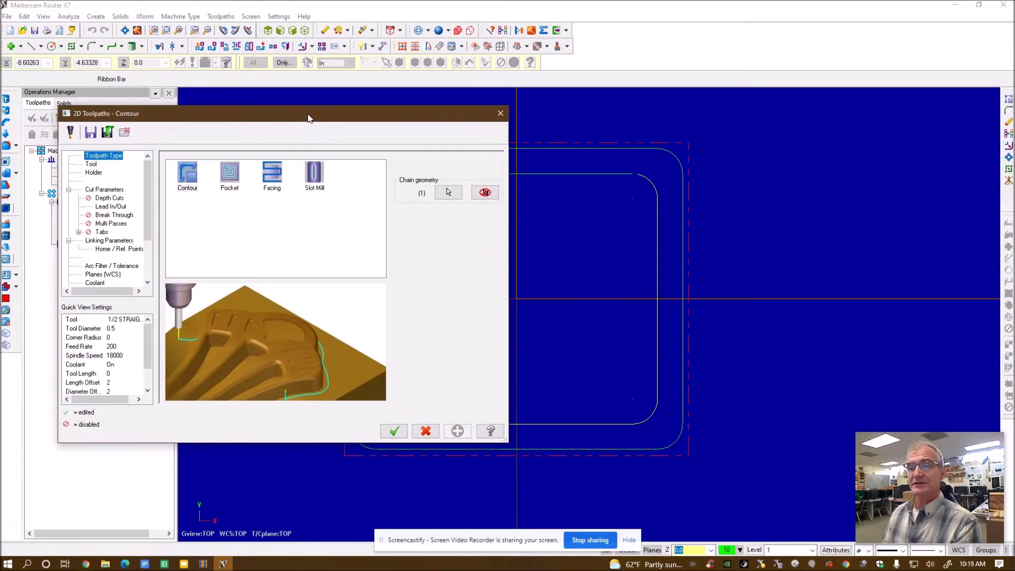
left_click(91, 165)
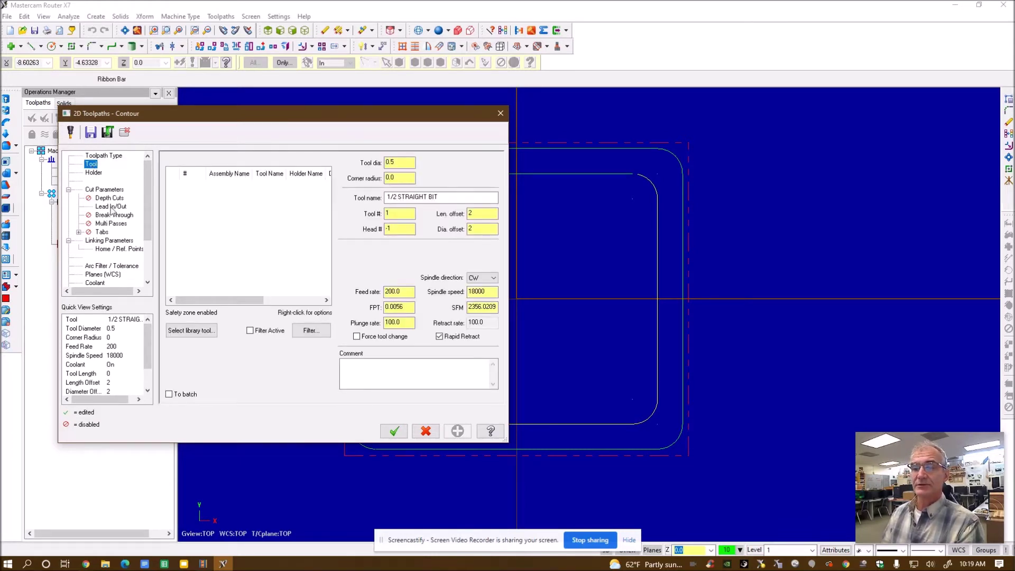
left_click(181, 332)
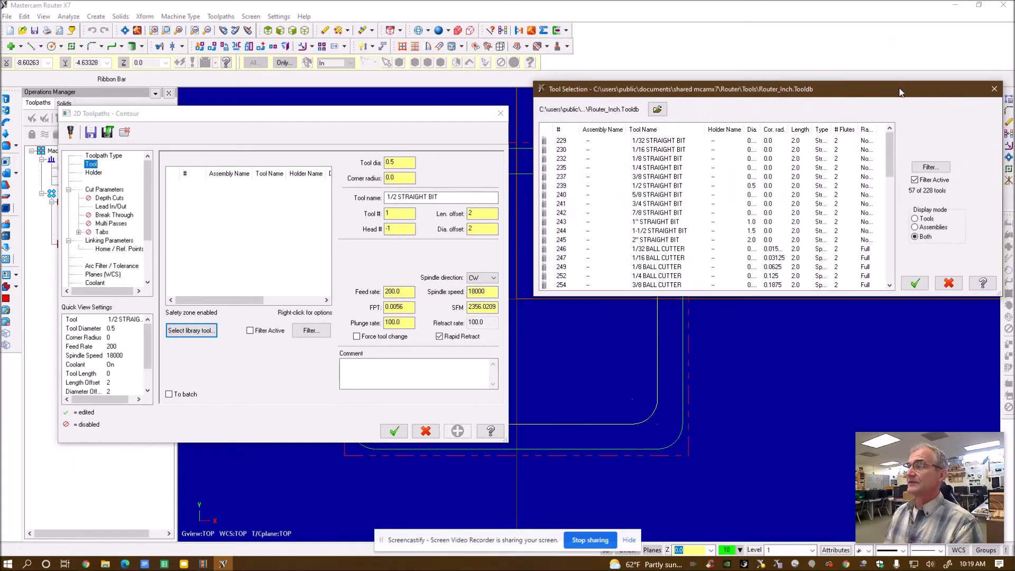
left_click(660, 168)
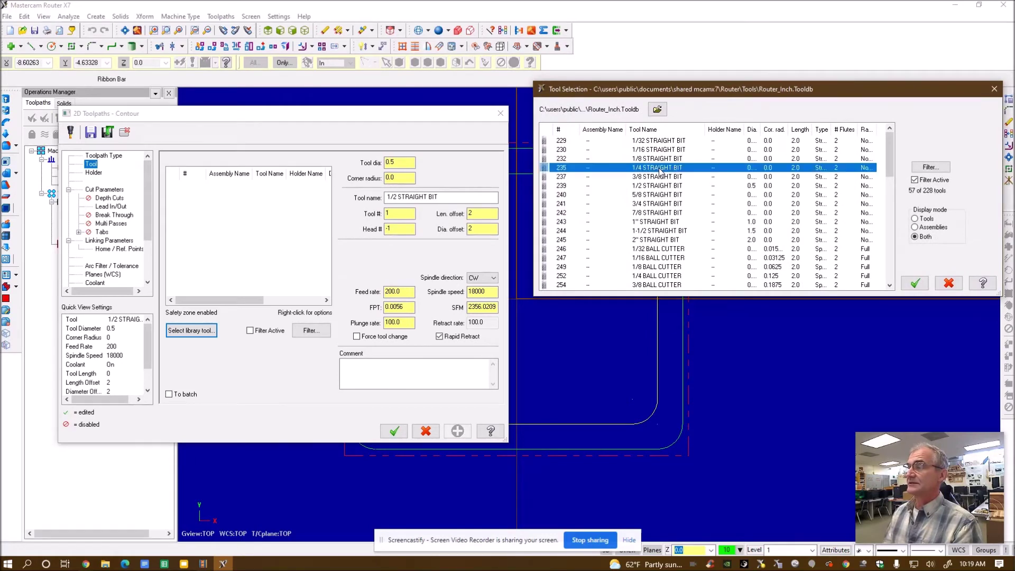
left_click(913, 284)
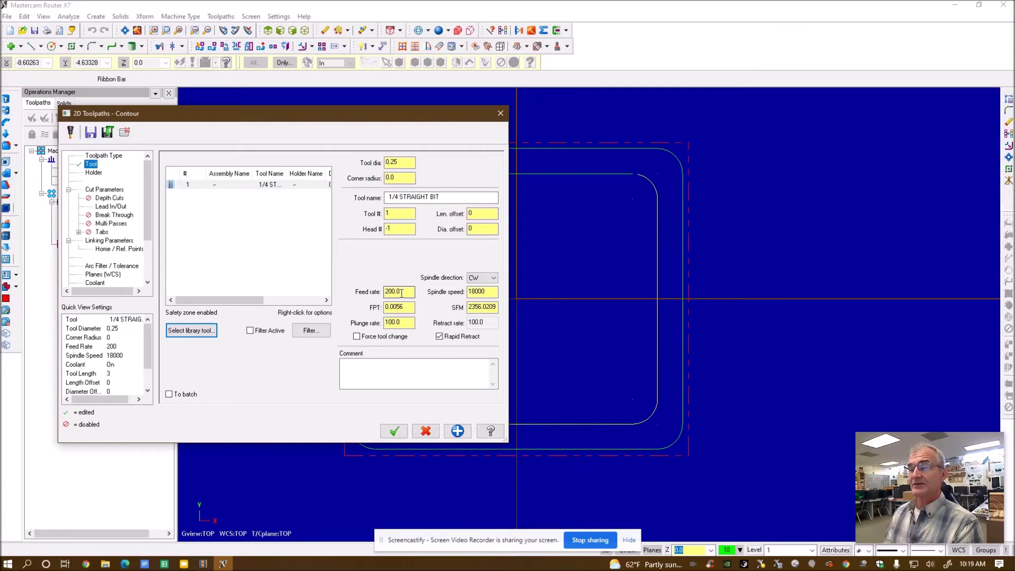
left_click_drag(403, 291, 380, 286)
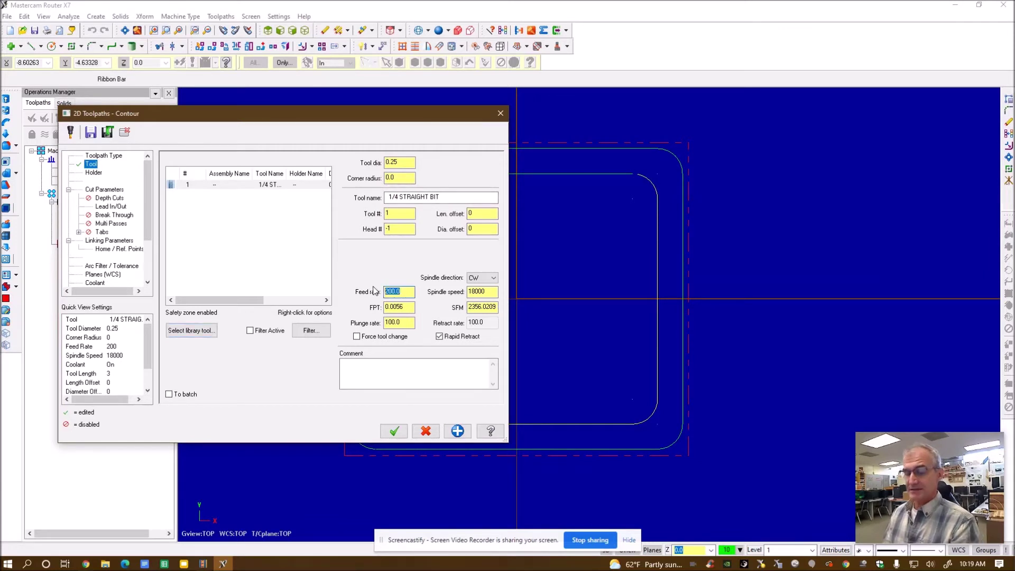
type("100")
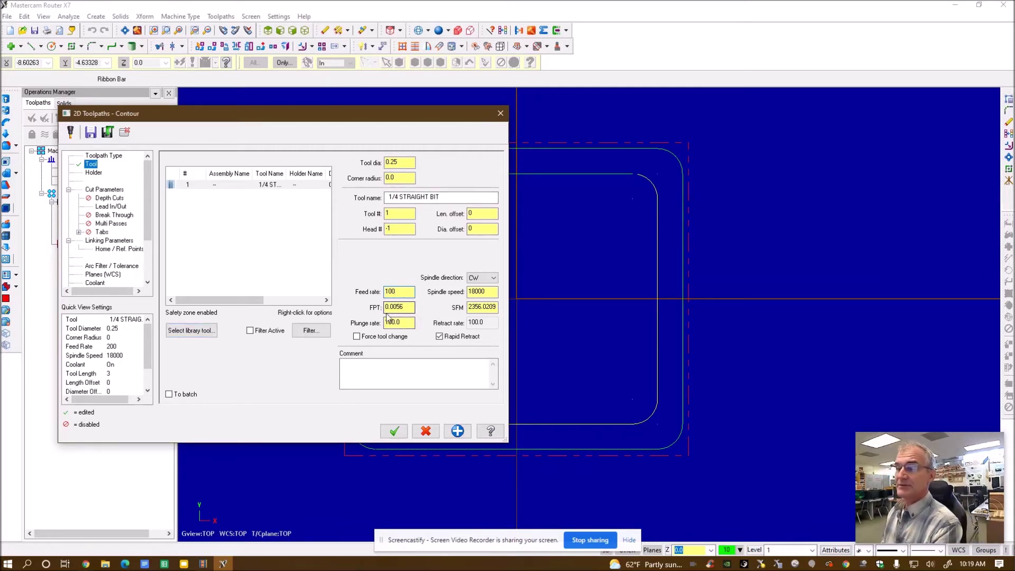
key("Tab")
type("5")
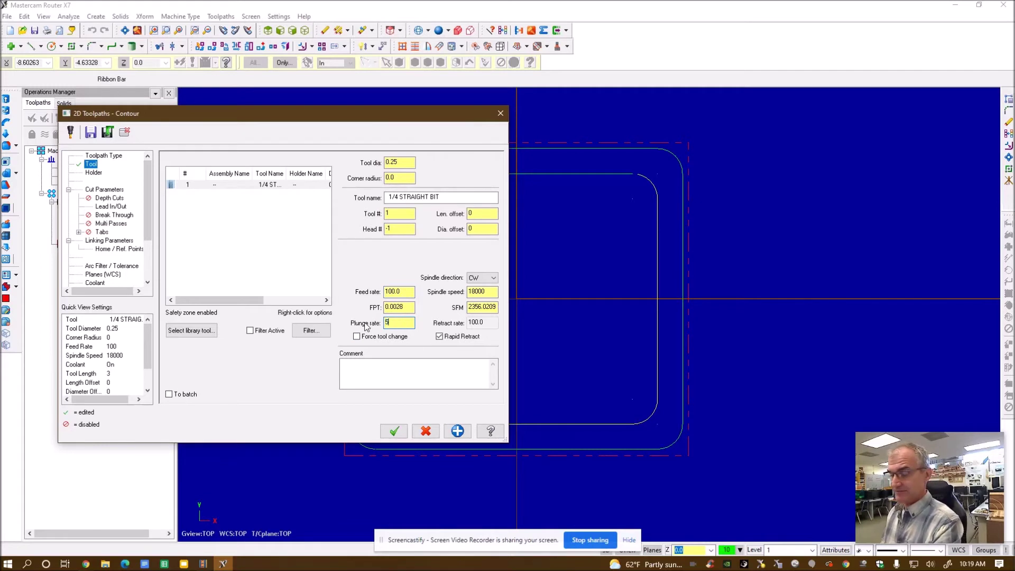
left_click(458, 431)
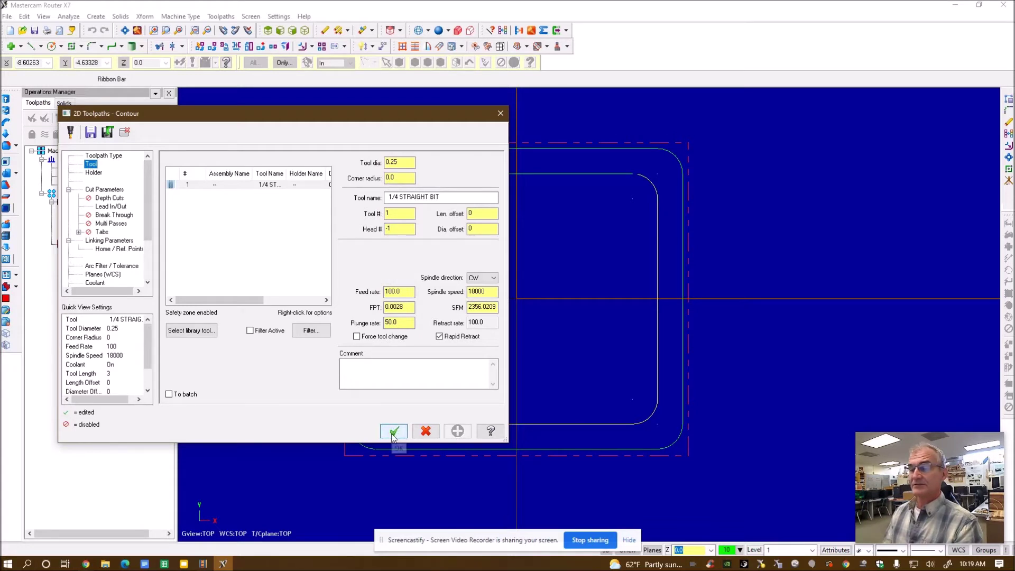
Turn cutter compensation off in the groove contour's cut parameters.
left_click(93, 173)
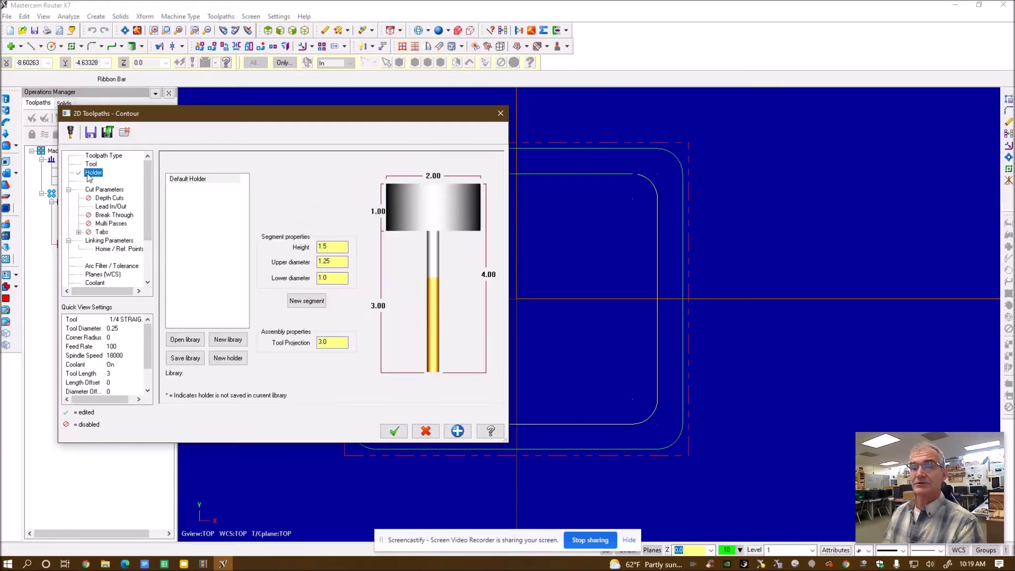
left_click(101, 190)
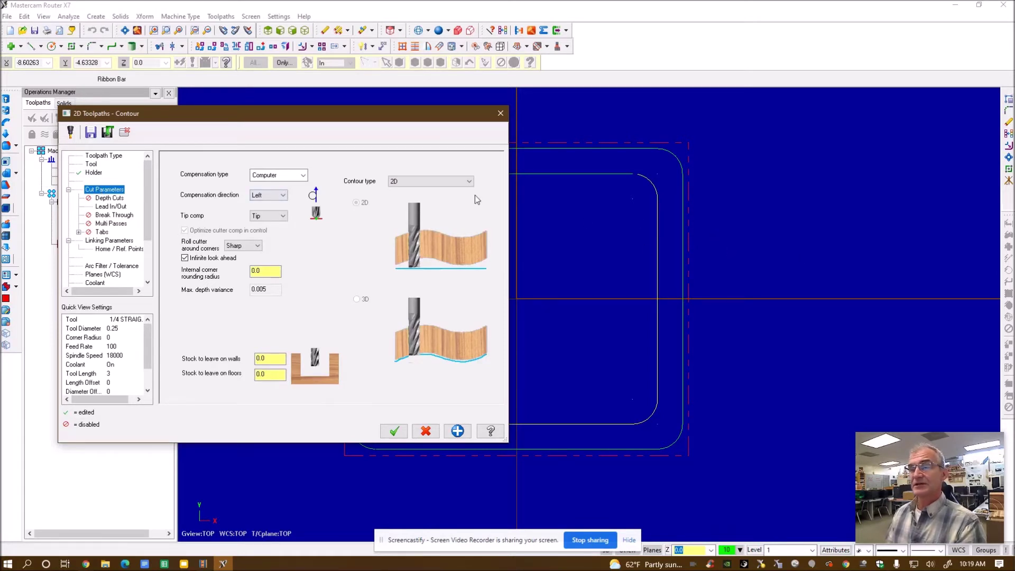
left_click(303, 175)
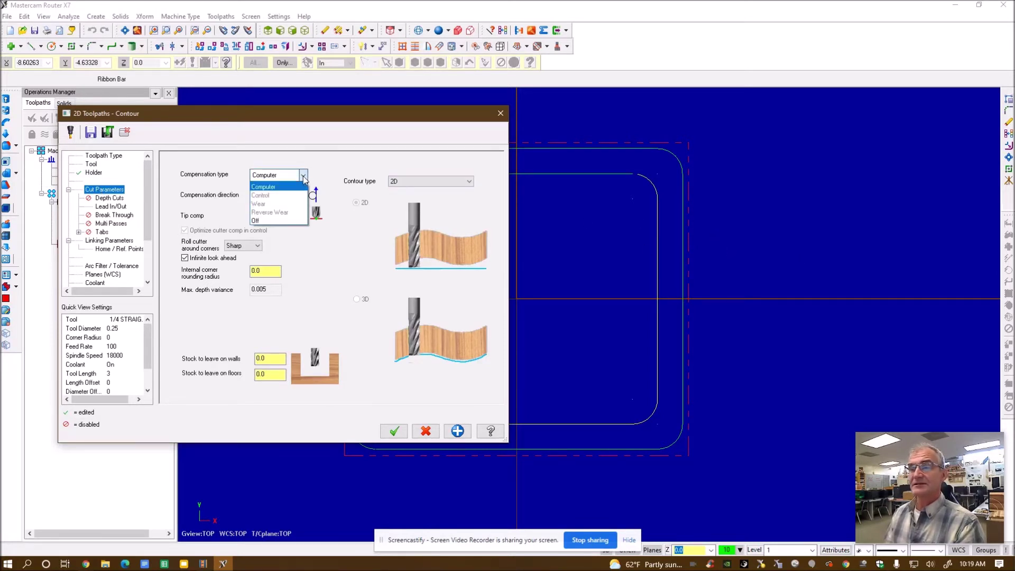
left_click(281, 221)
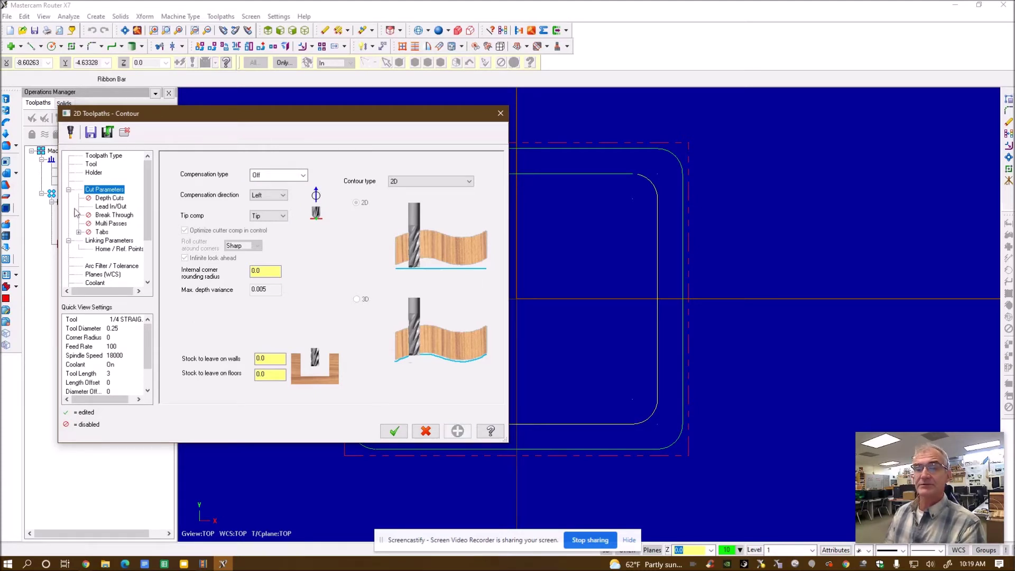
Enable multiple depth cuts with a 0.25 max rough step.
left_click(107, 198)
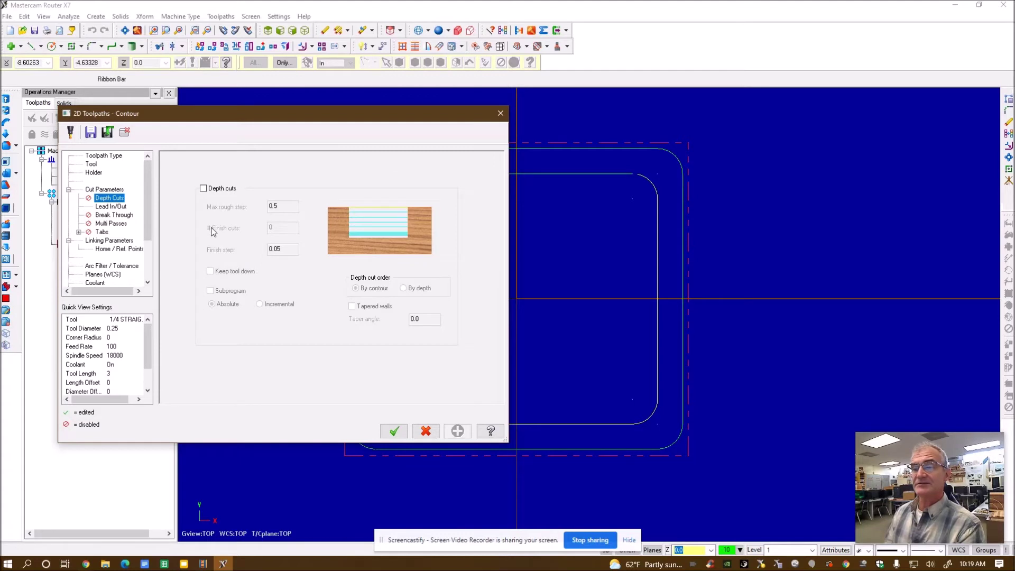
left_click(204, 188)
left_click(286, 208)
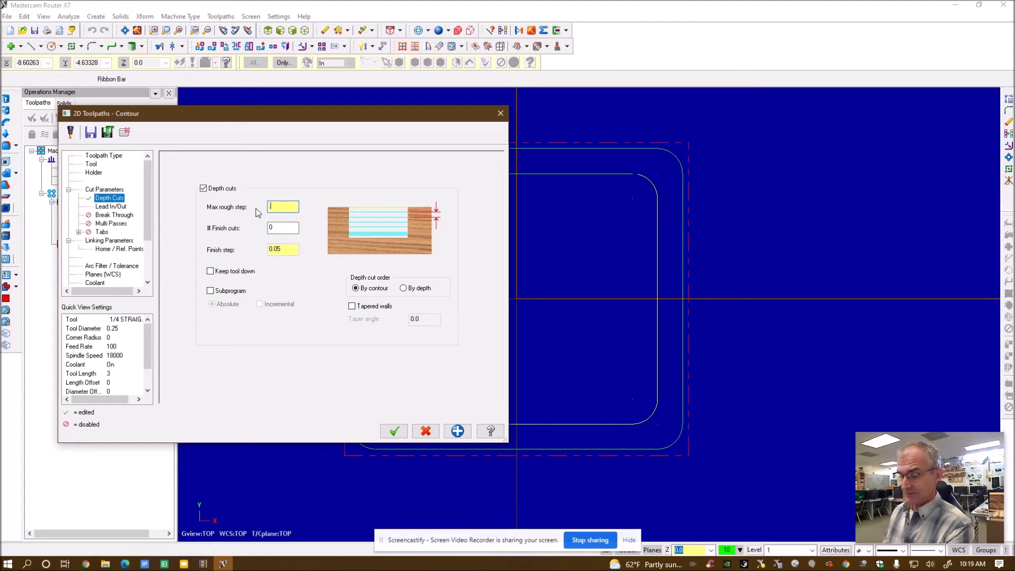
type(".2")
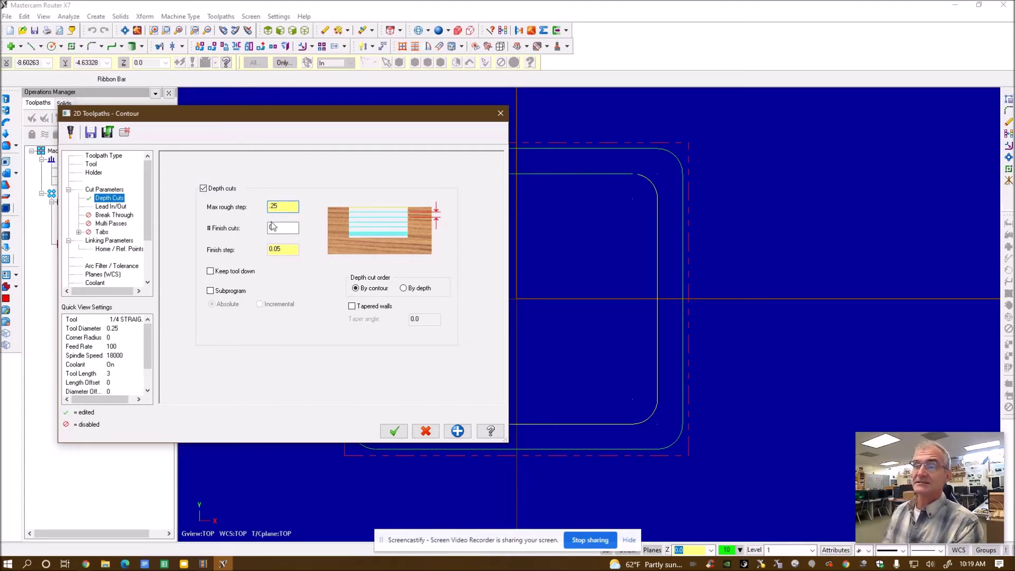
type("5")
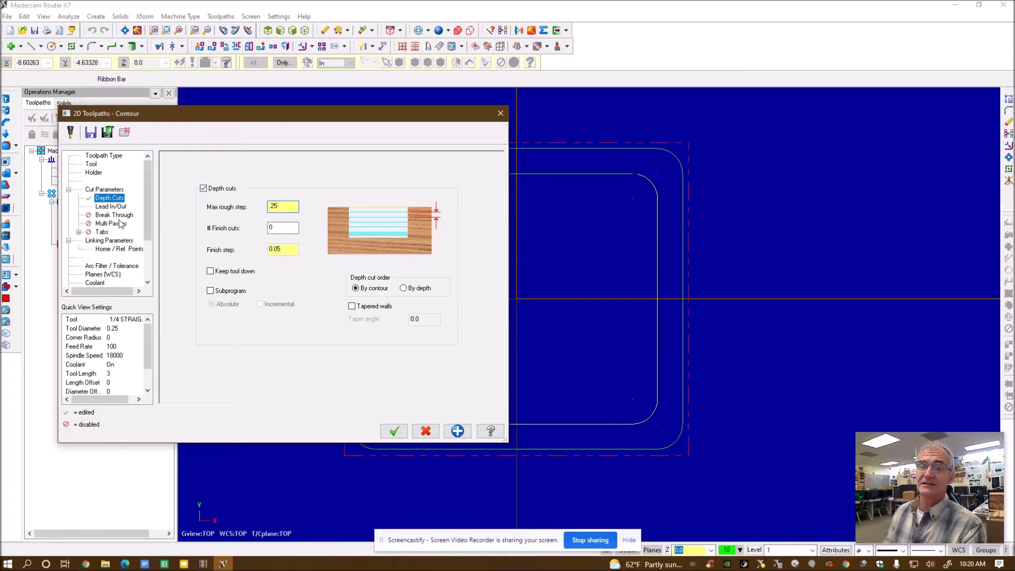
Turn off lead in/out and review Break Through, Multi Passes and Tabs before Linking Parameters.
left_click(113, 209)
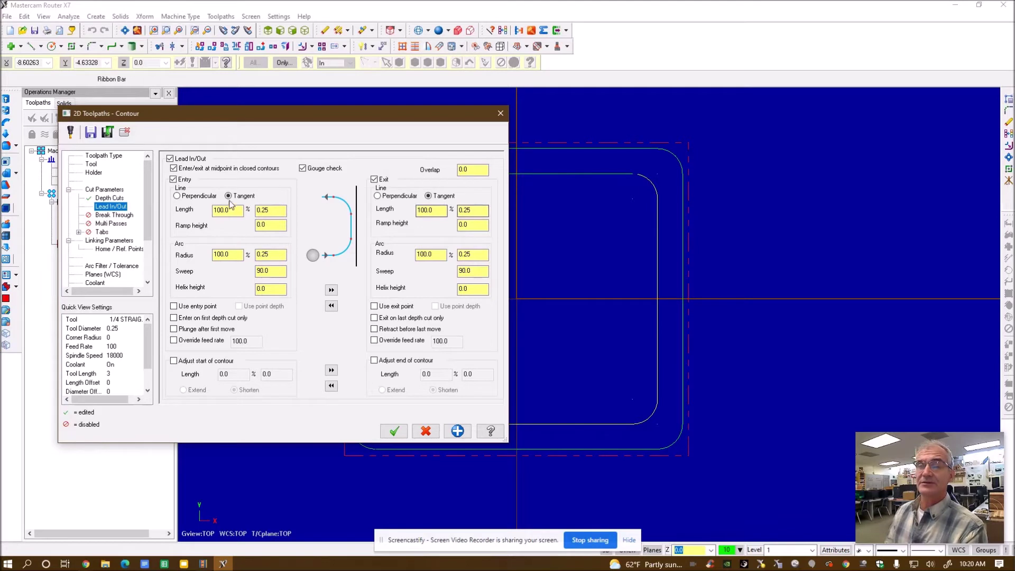
left_click(170, 159)
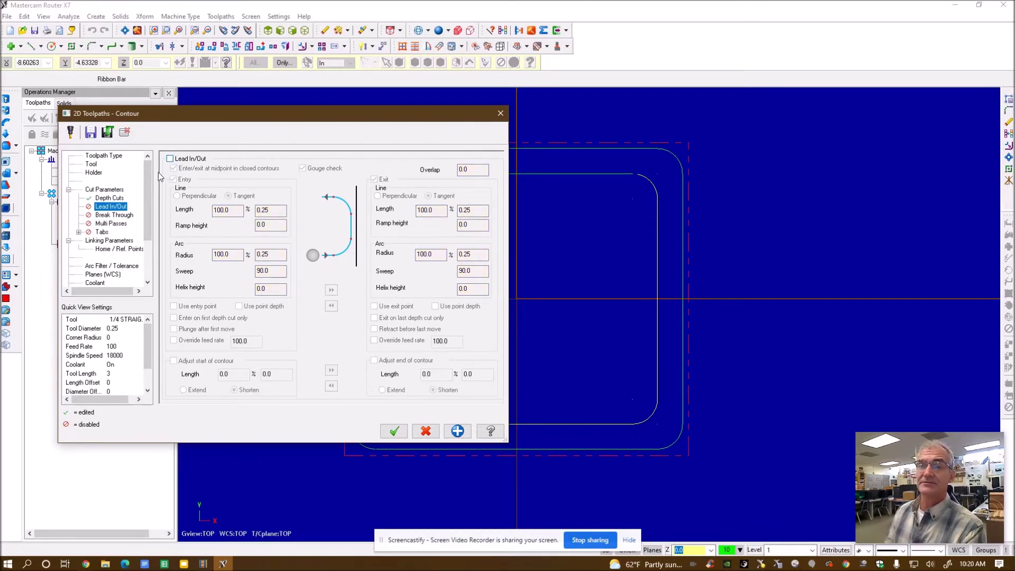
left_click(114, 215)
left_click(112, 224)
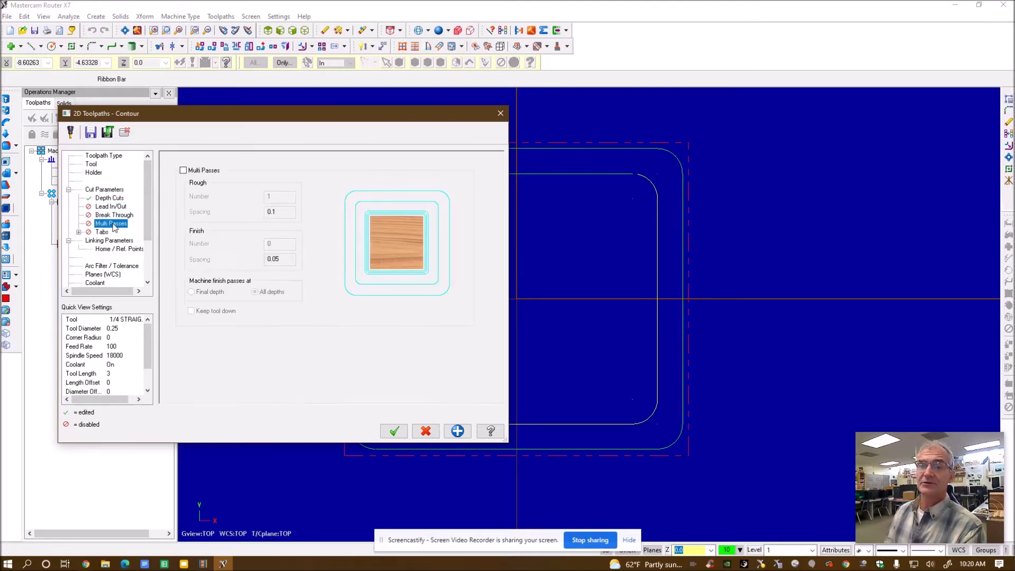
left_click(102, 232)
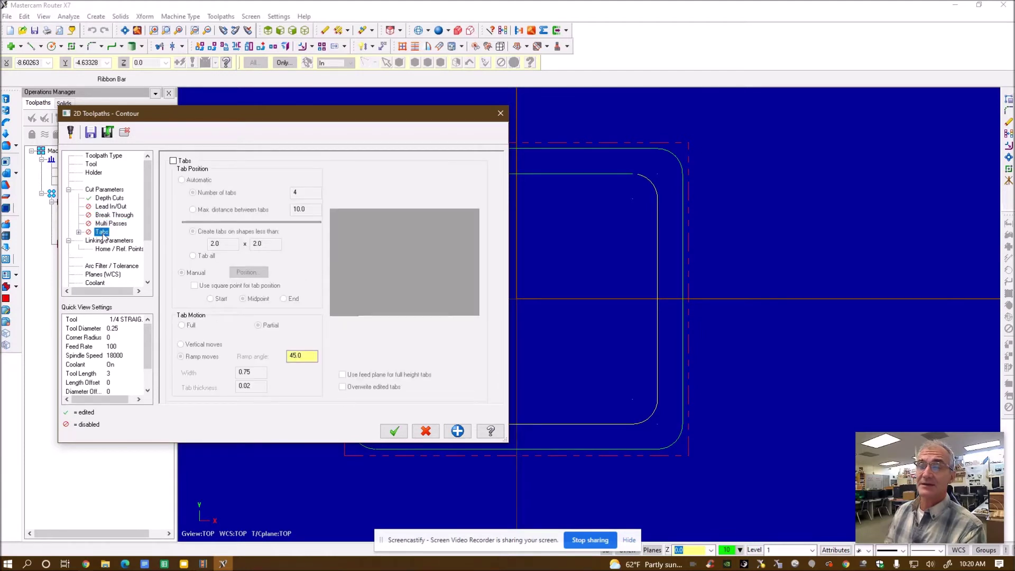
left_click(106, 241)
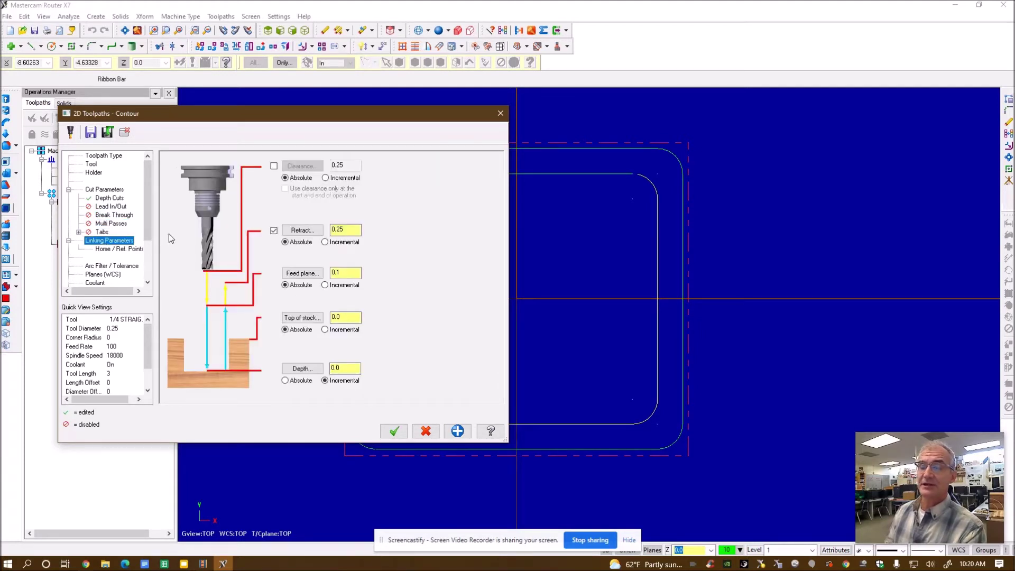
Set the groove contour's depth to absolute -0.15 and accept the toolpath.
left_click(285, 381)
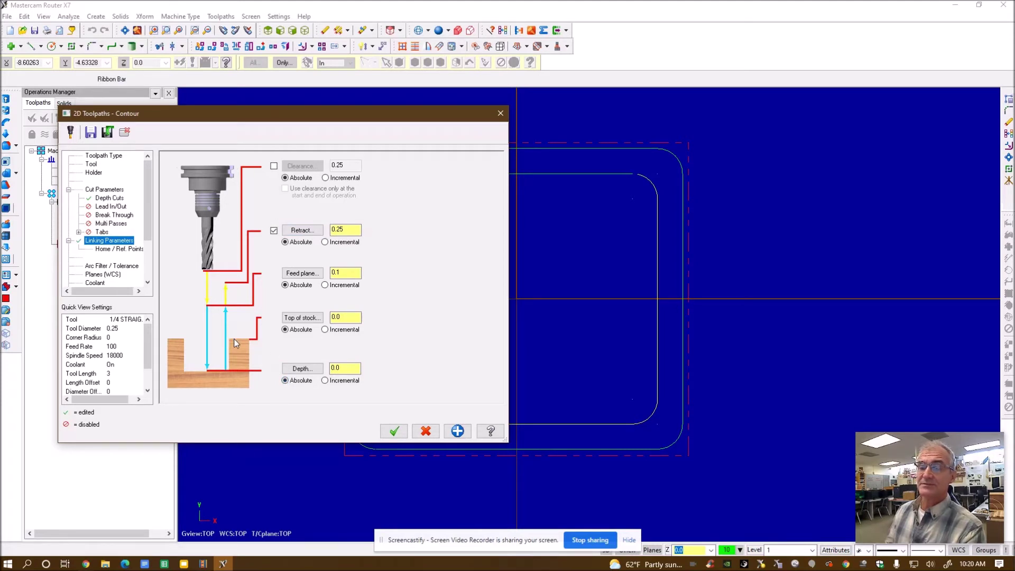
double_click(341, 368)
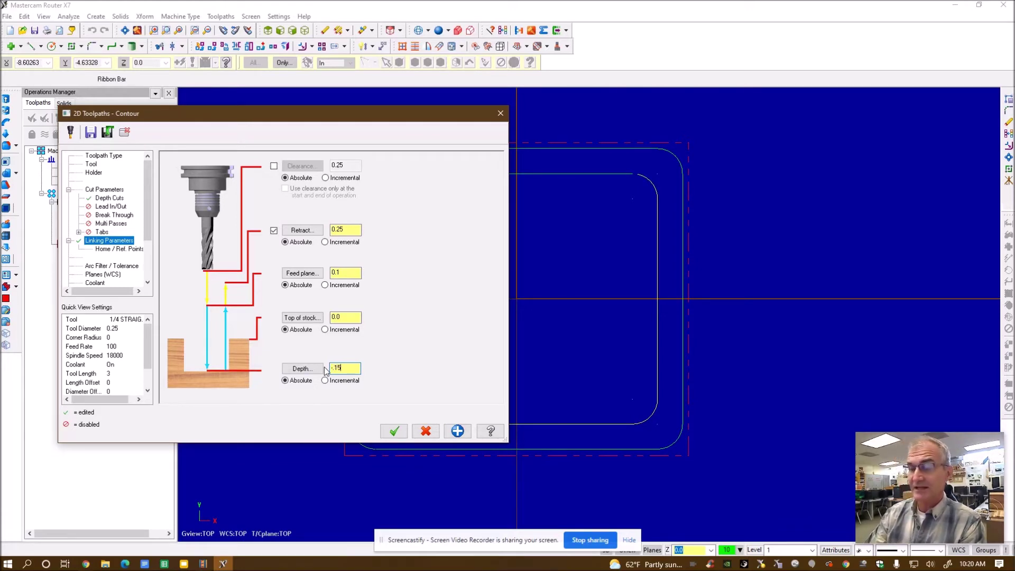
type("-.15")
left_click(392, 432)
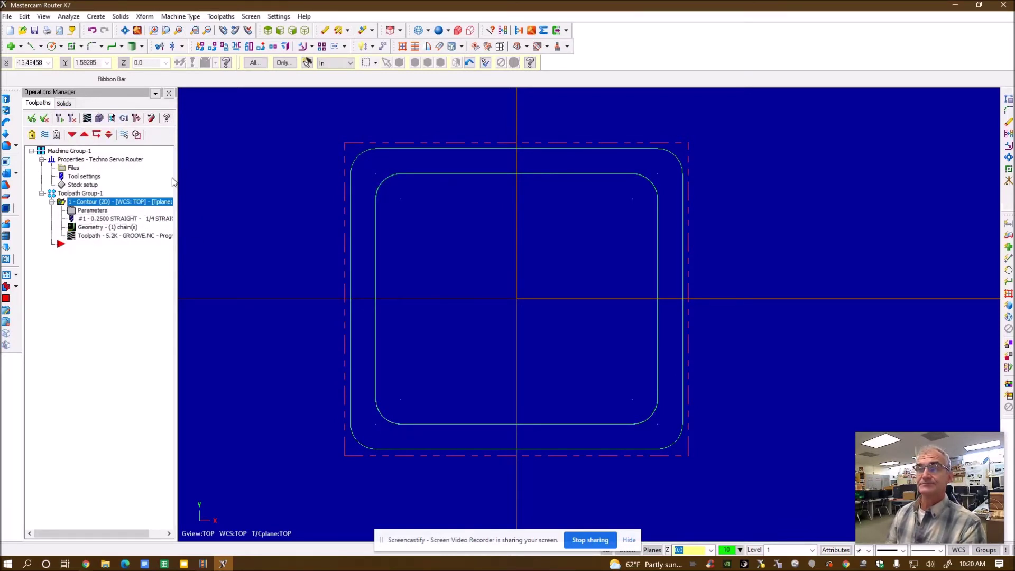
Start a new contour toolpath chained to the outer rounded rectangle.
left_click(221, 16)
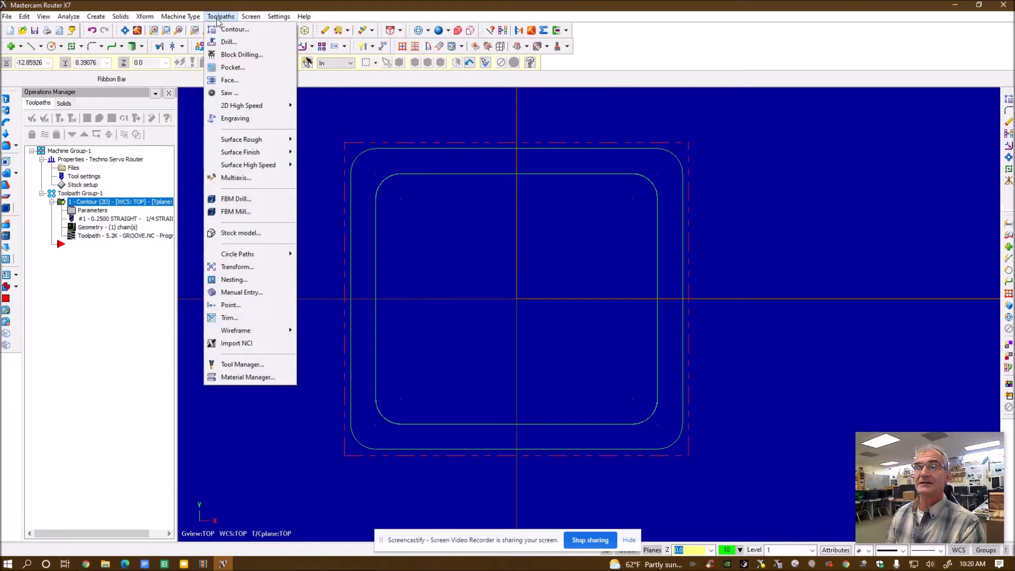
left_click(233, 30)
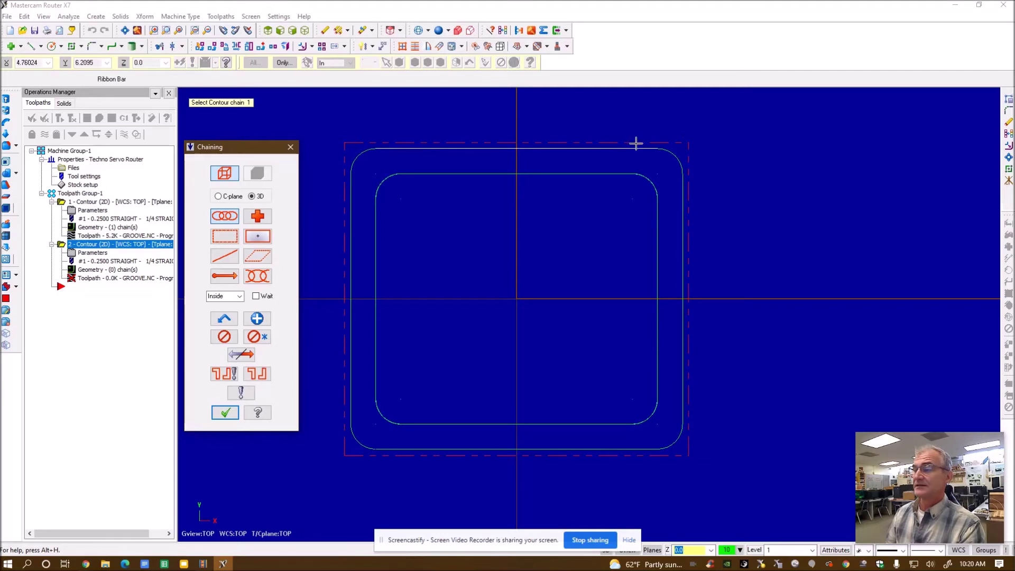
left_click(640, 145)
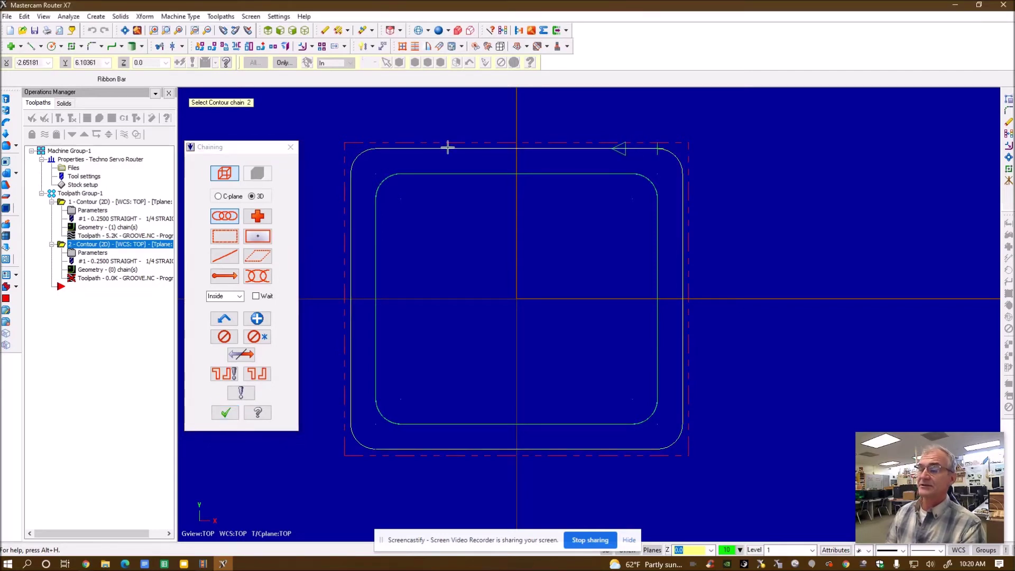
left_click(225, 412)
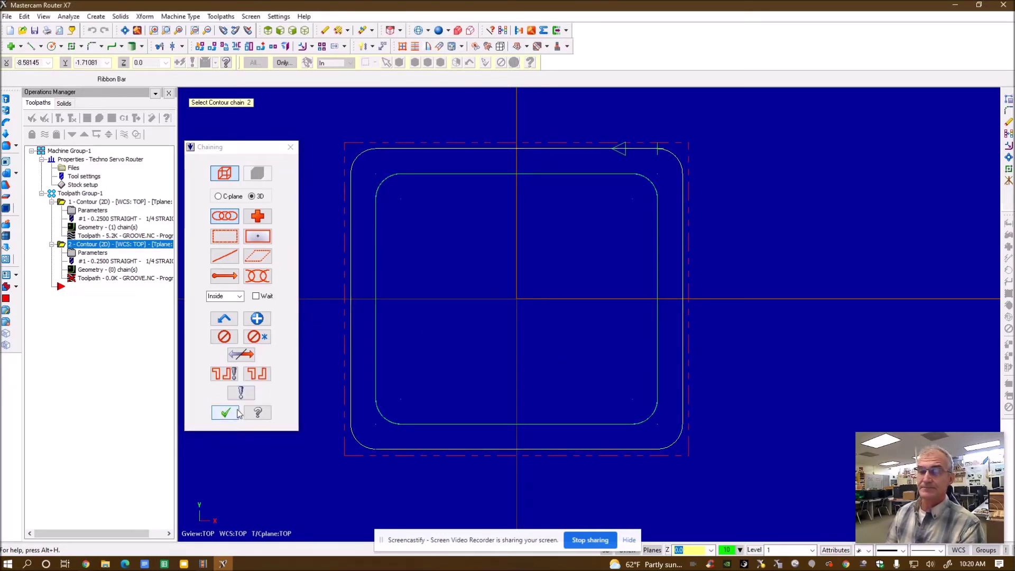
Use the 1/4 straight bit with feed rate 100 and plunge rate 50.
left_click(91, 164)
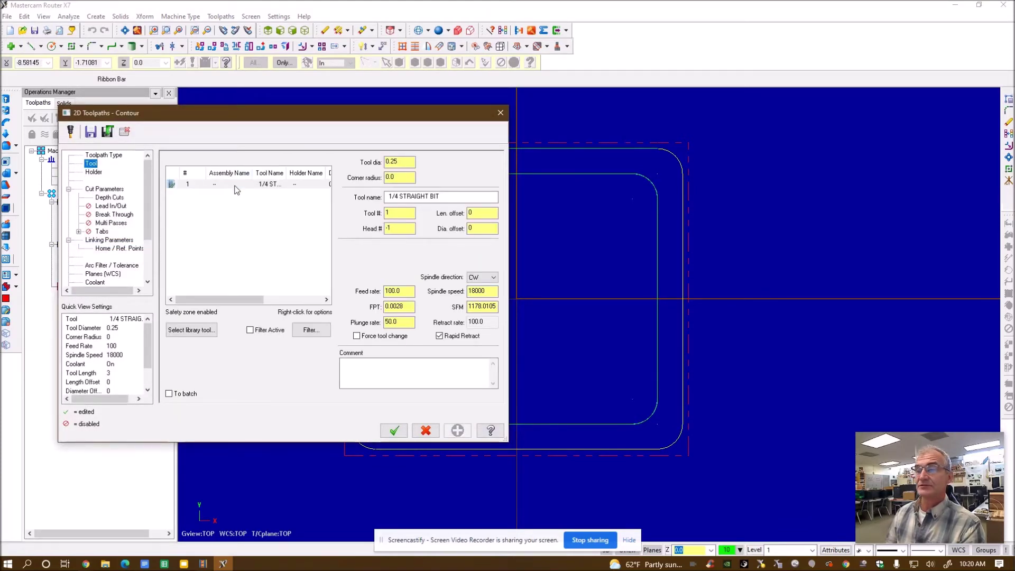
left_click(236, 184)
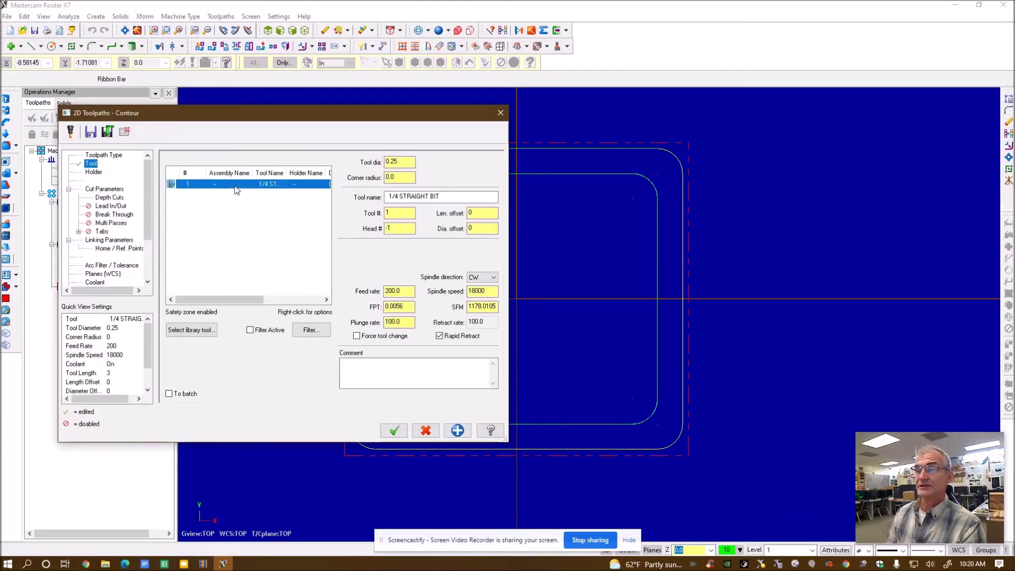
double_click(405, 292)
type("1")
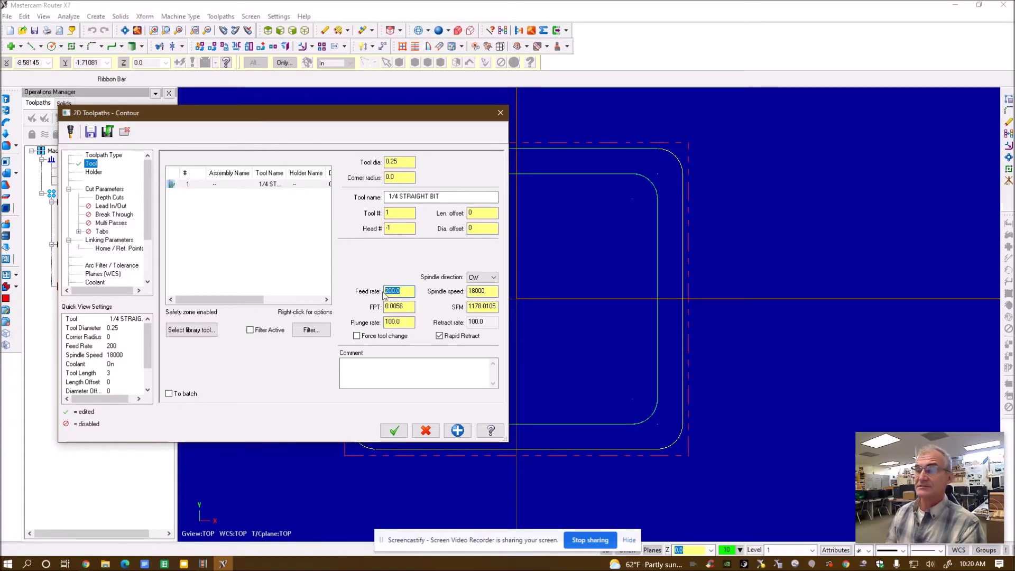
type("00")
key("Tab")
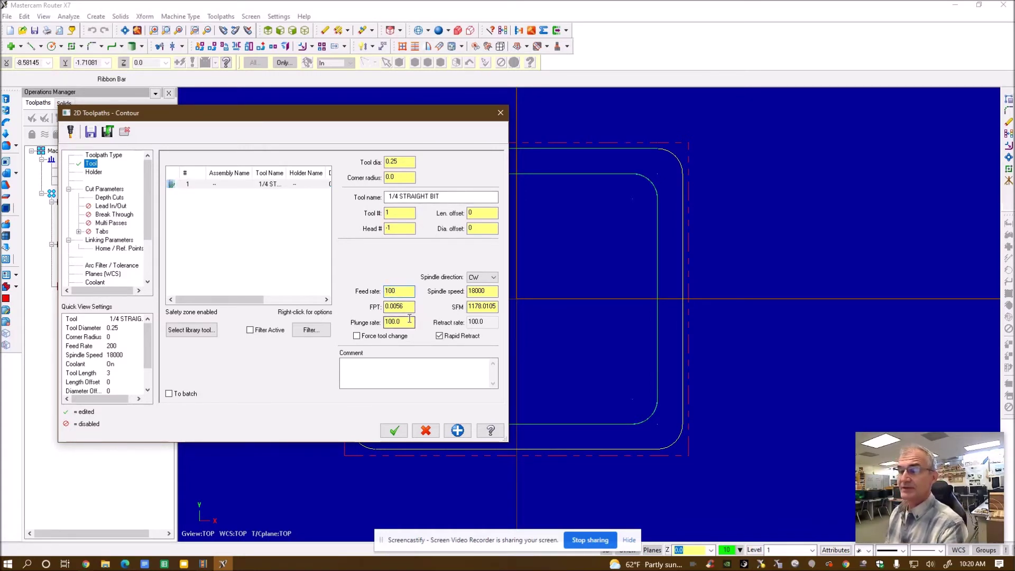
type("50.0")
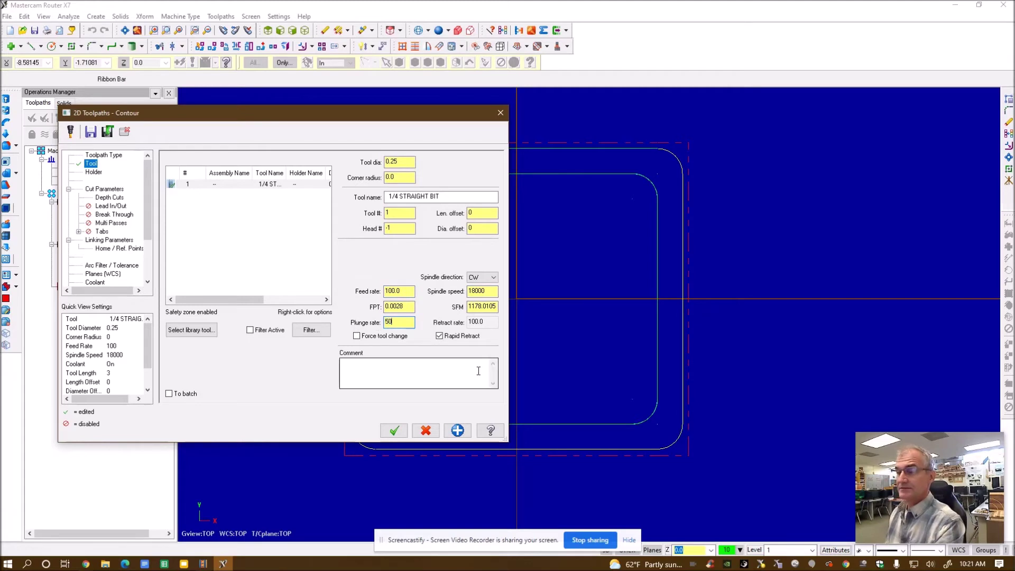
Set the outside contour's compensation type to Computer and direction to Right.
left_click(94, 172)
left_click(104, 188)
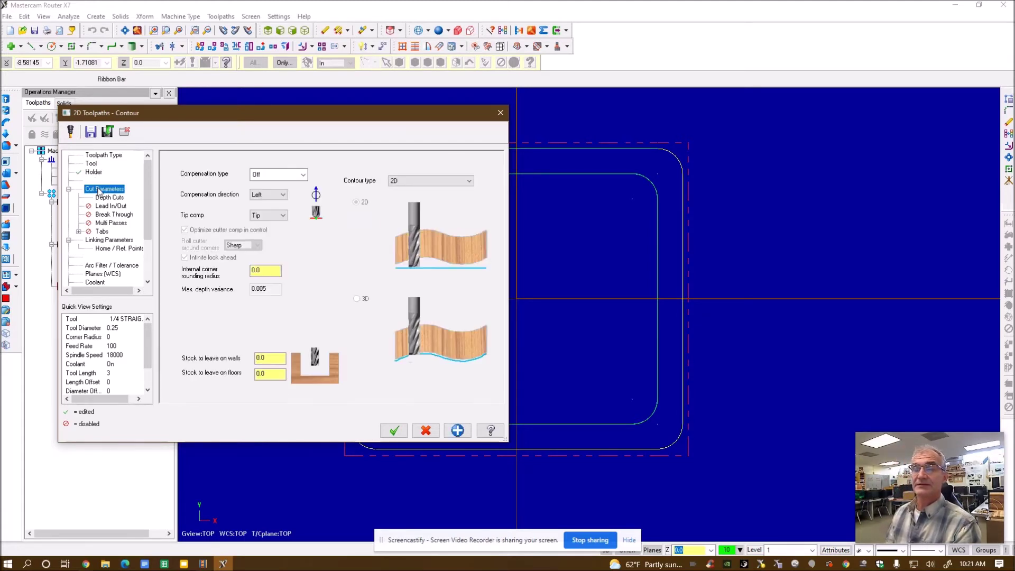
left_click(281, 174)
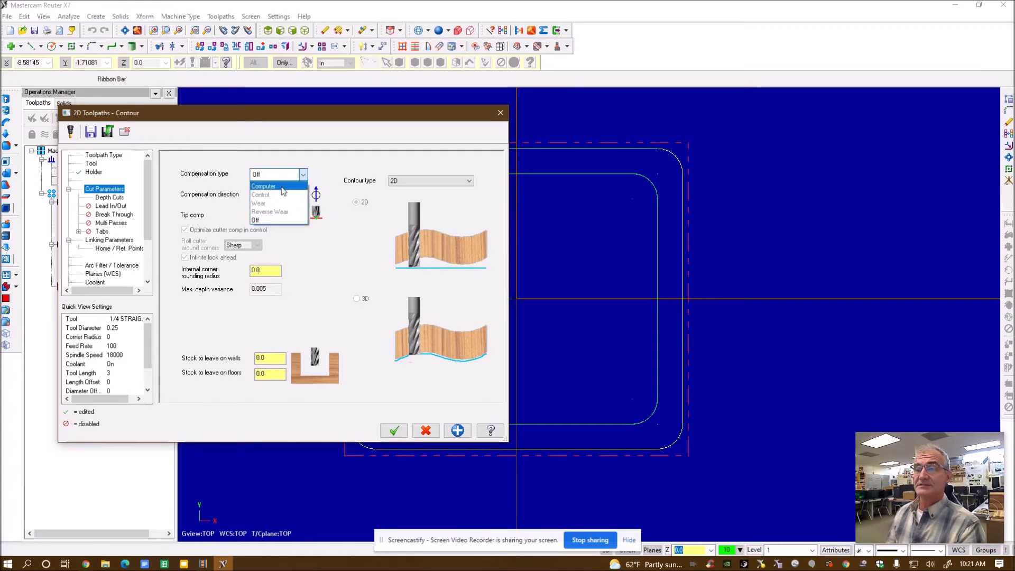
left_click(283, 186)
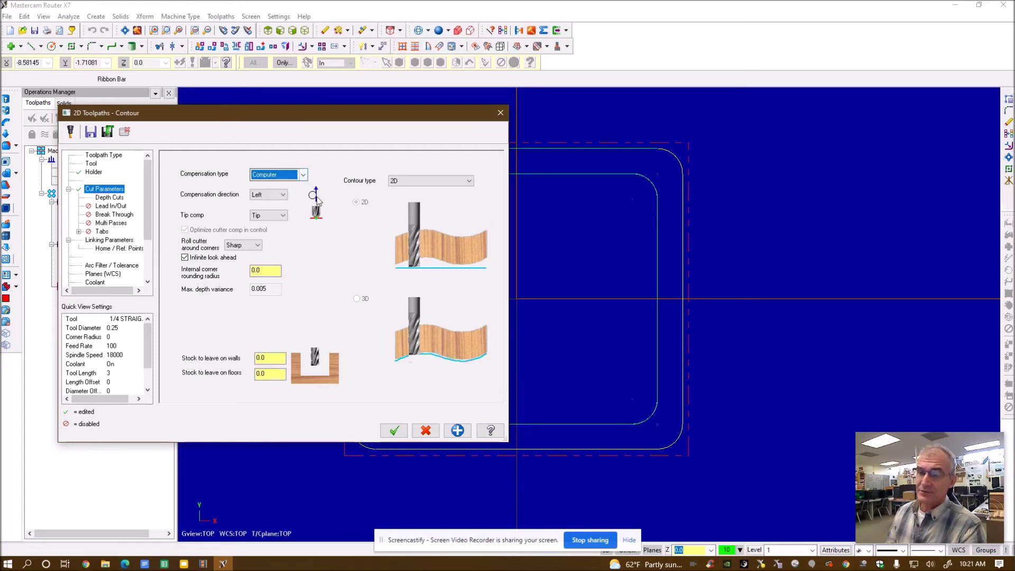
left_click(285, 195)
left_click(276, 211)
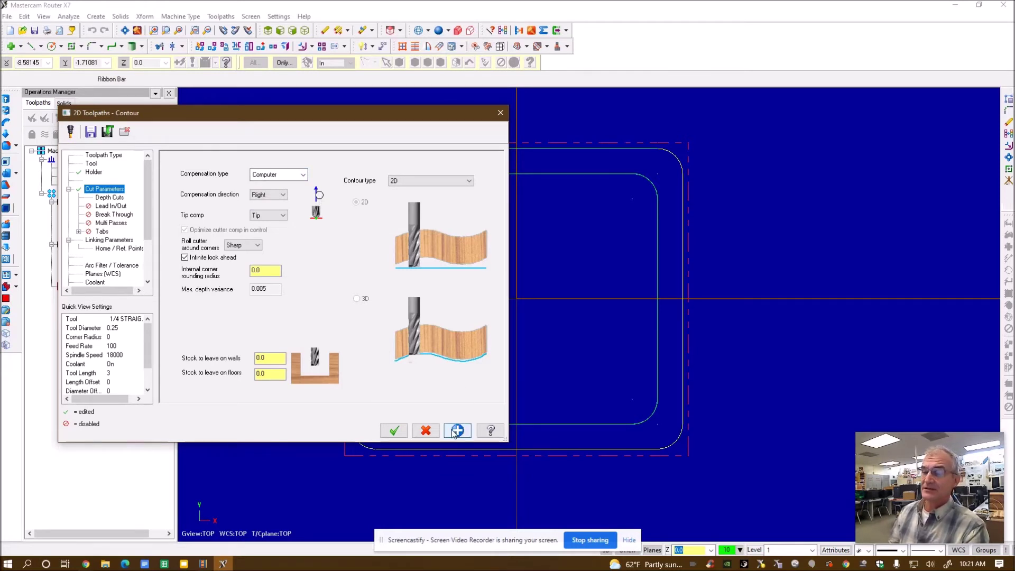
left_click(107, 199)
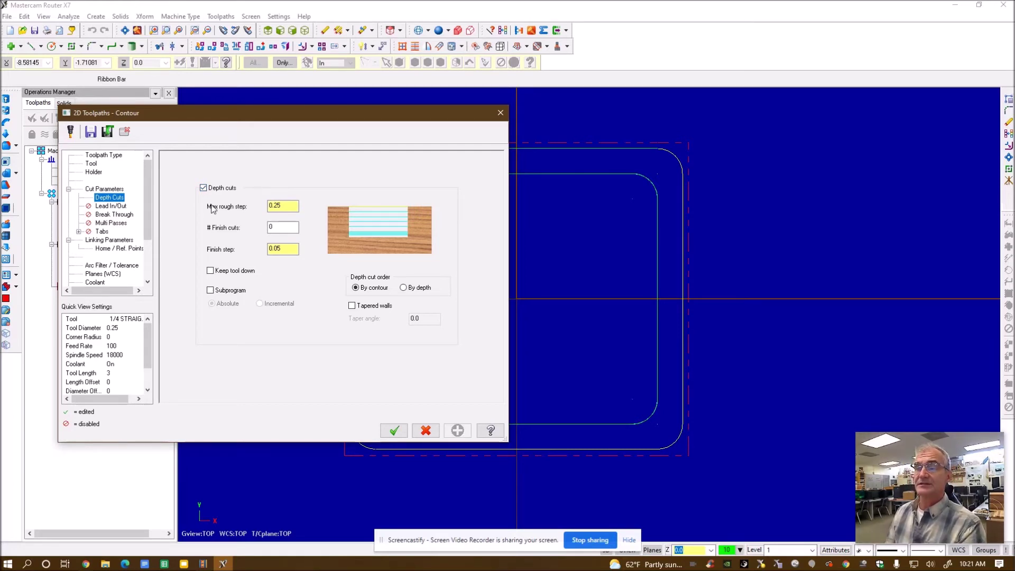
Review the depth cut, lead in/out, break through and multi-pass settings.
left_click(282, 207)
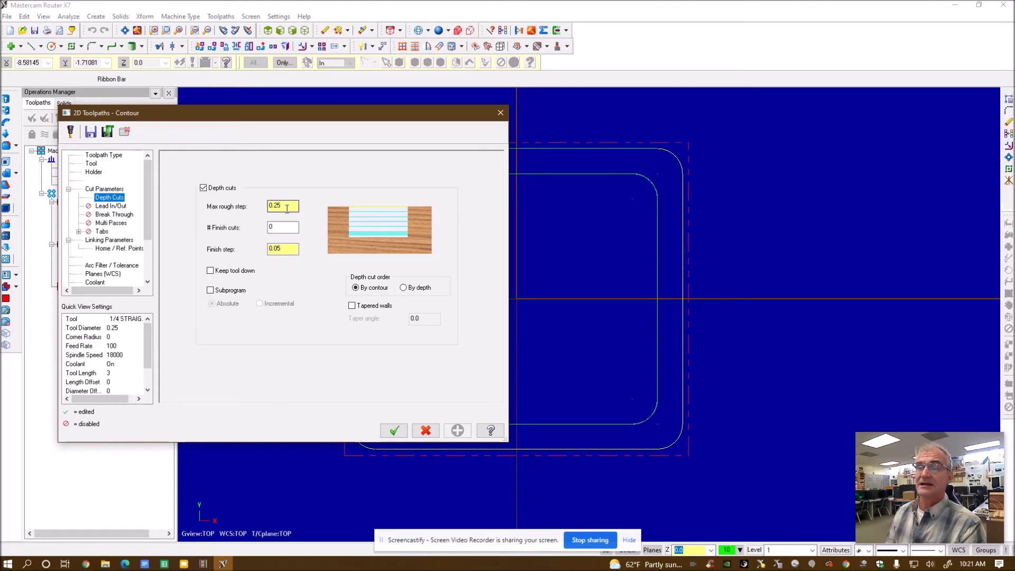
left_click(111, 206)
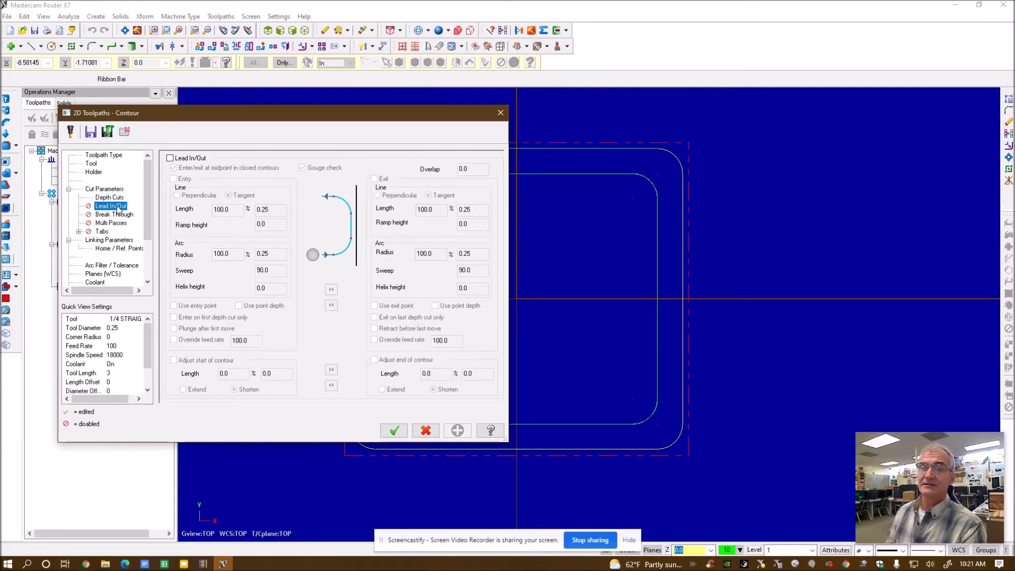
left_click(114, 215)
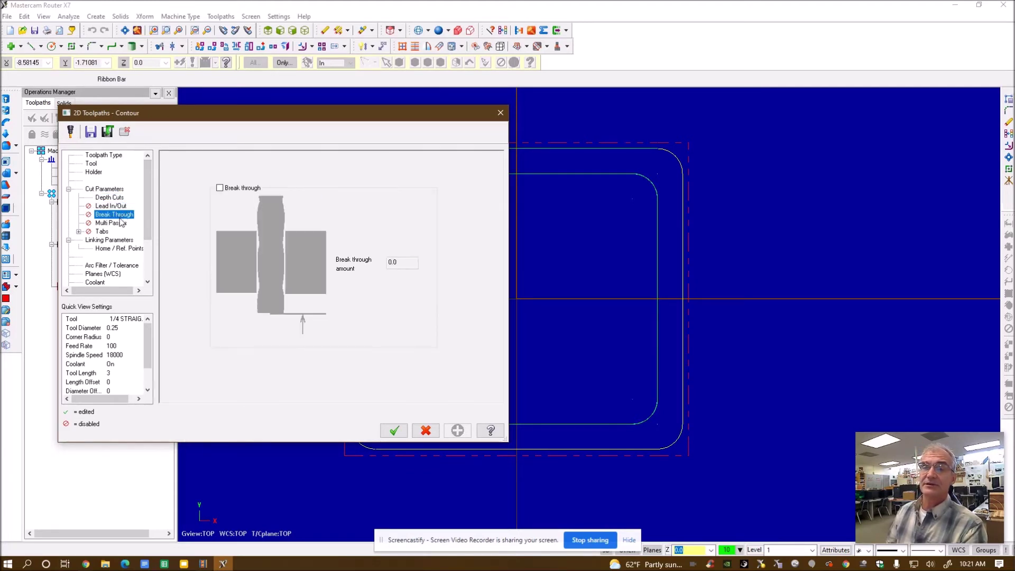
left_click(117, 223)
Enable automatic tabs on all shapes of the outside contour with 0.04 tab thickness.
left_click(103, 232)
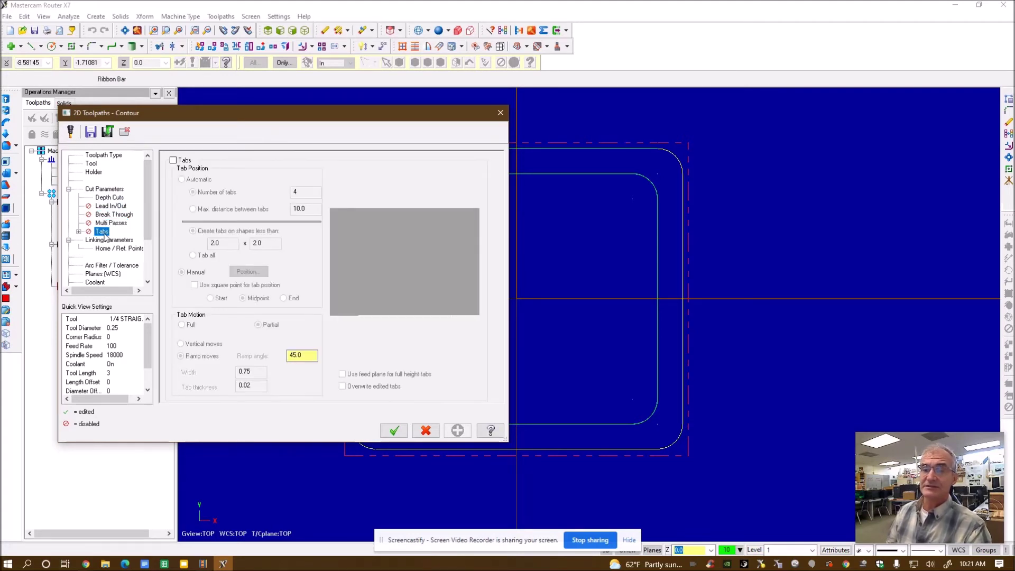
left_click(174, 161)
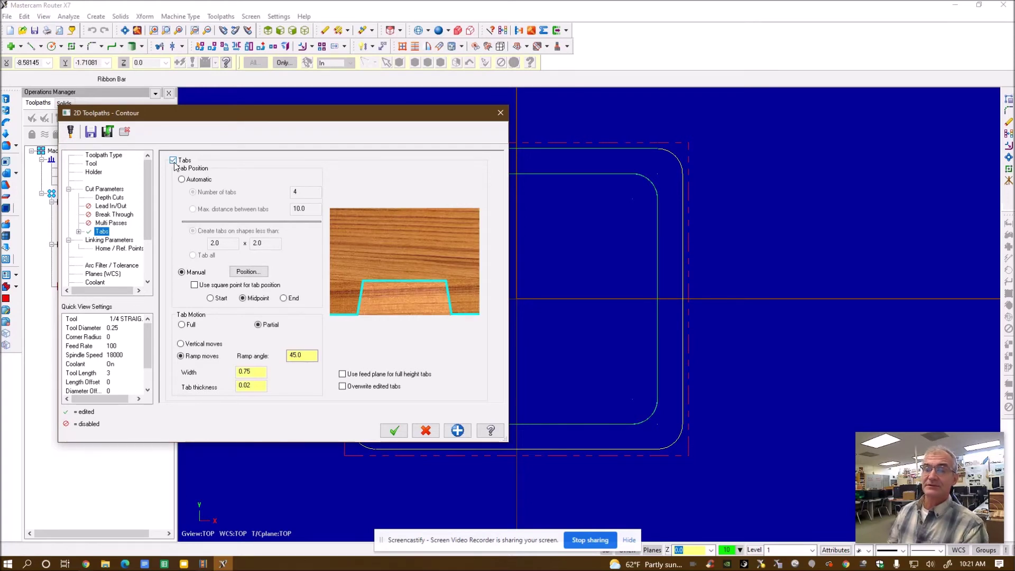
left_click(182, 180)
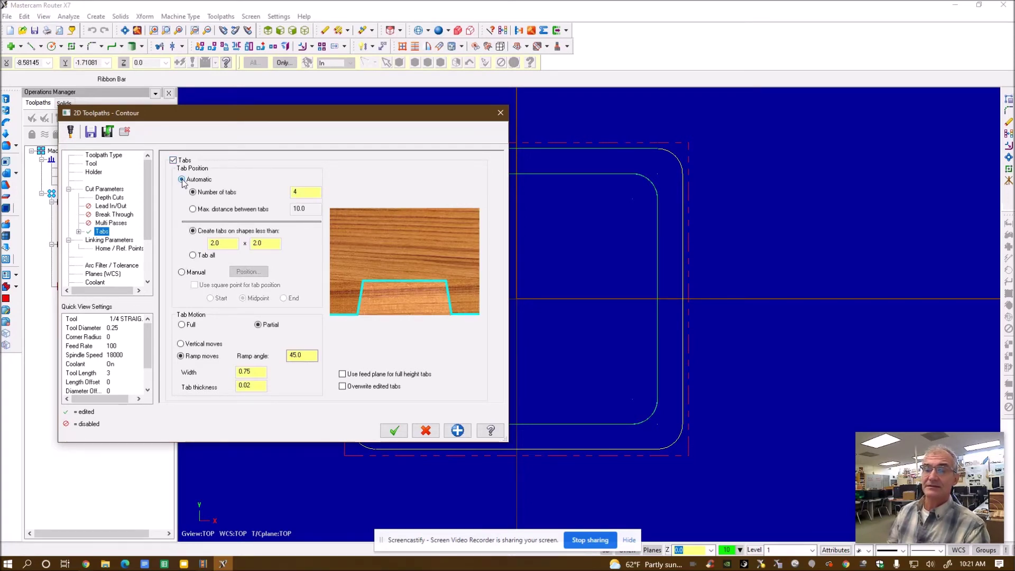
left_click(218, 245)
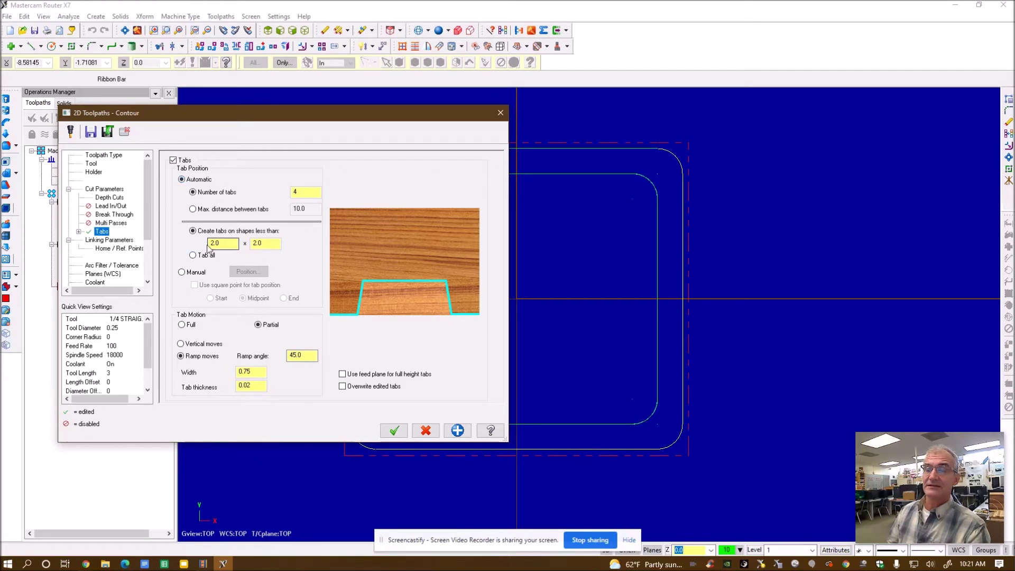
left_click(193, 255)
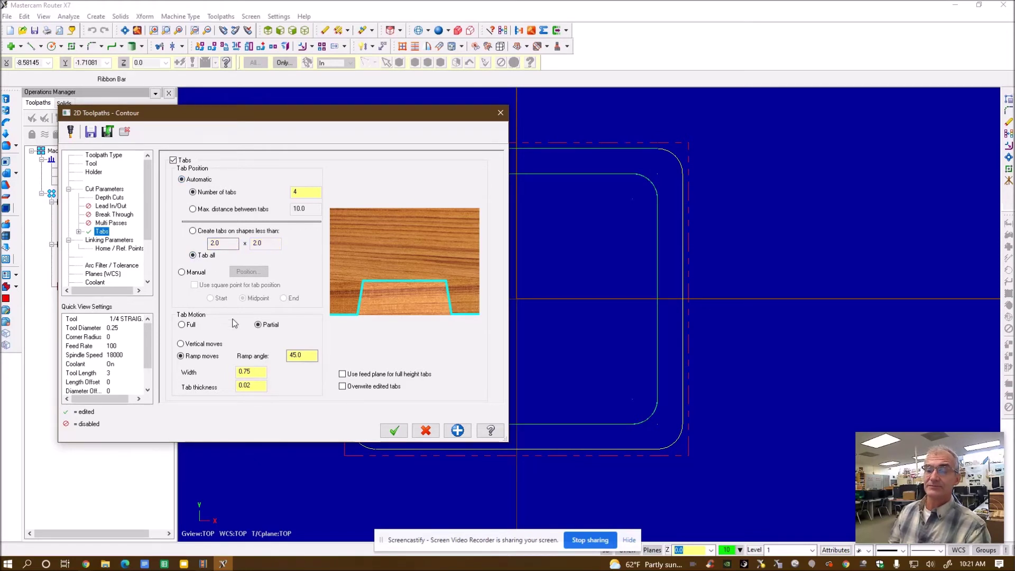
left_click(252, 386)
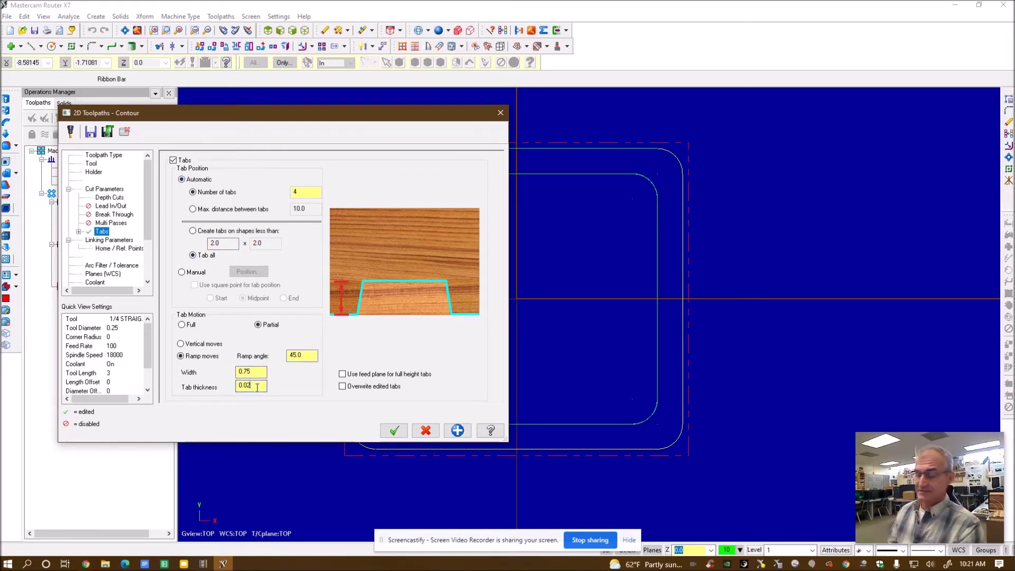
key("BackSpace")
type("4")
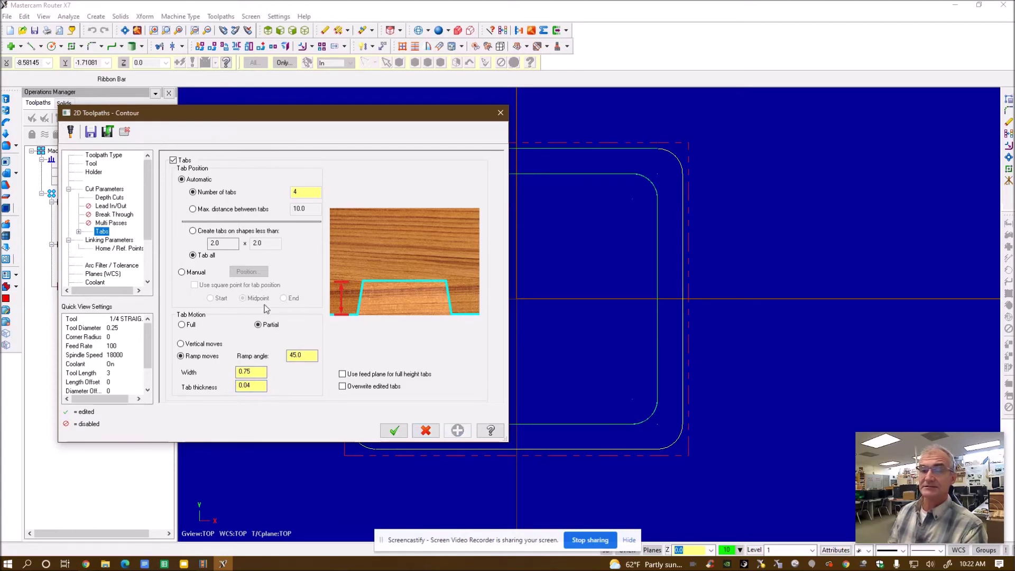
left_click(111, 240)
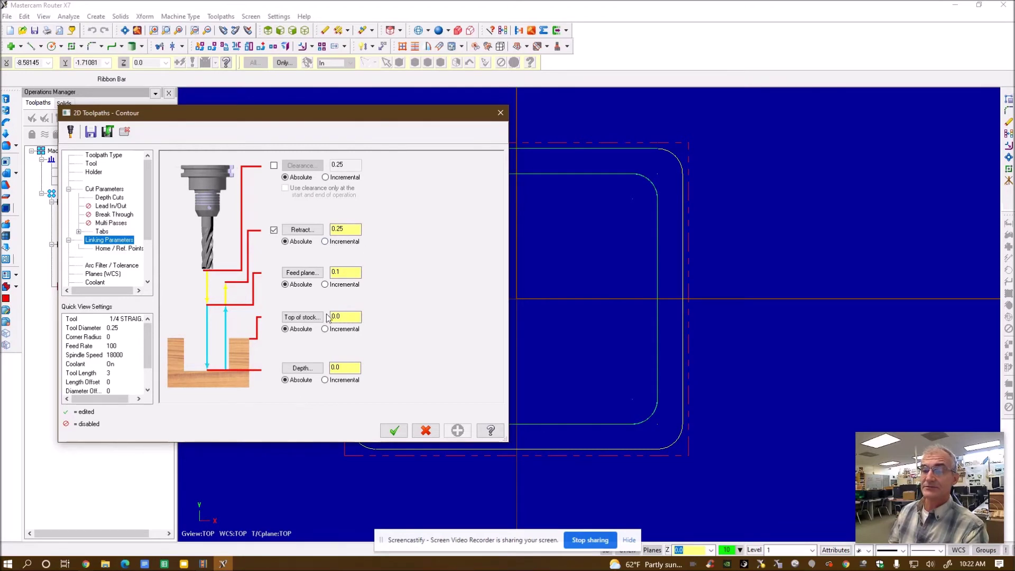
Enter -.774 as the outside contour's depth and accept the Contour settings.
double_click(339, 367)
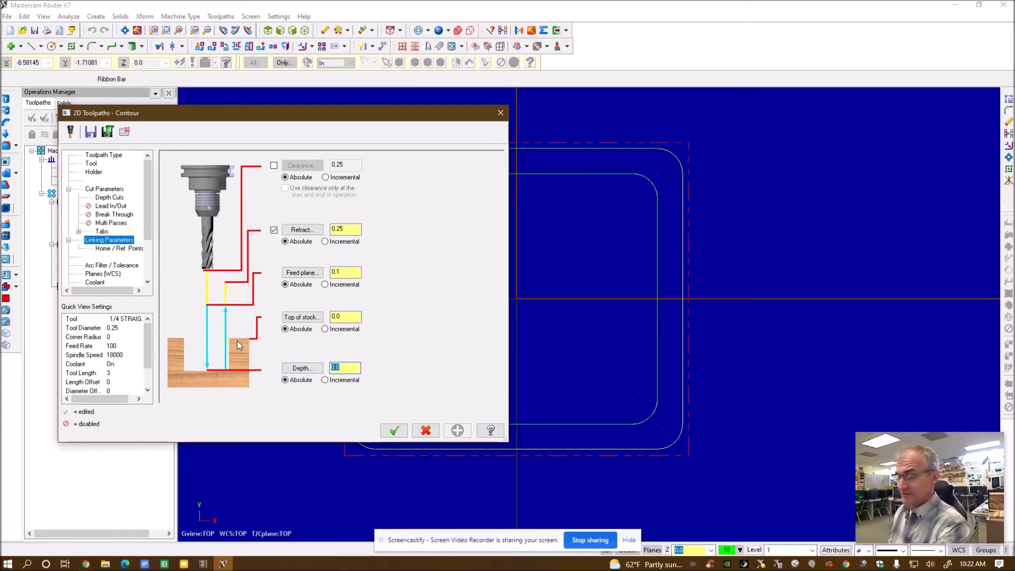
type("-.774")
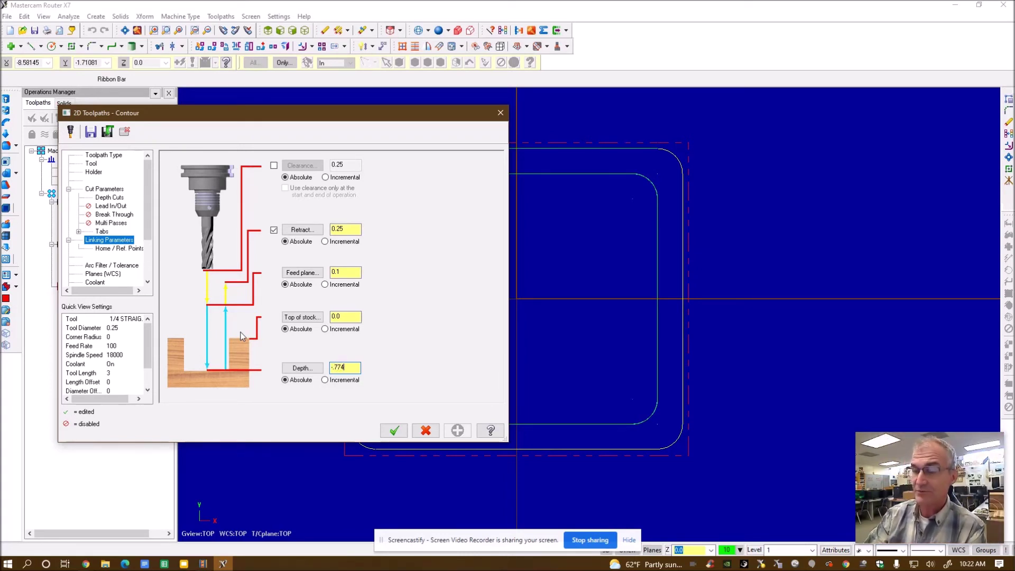
left_click(394, 431)
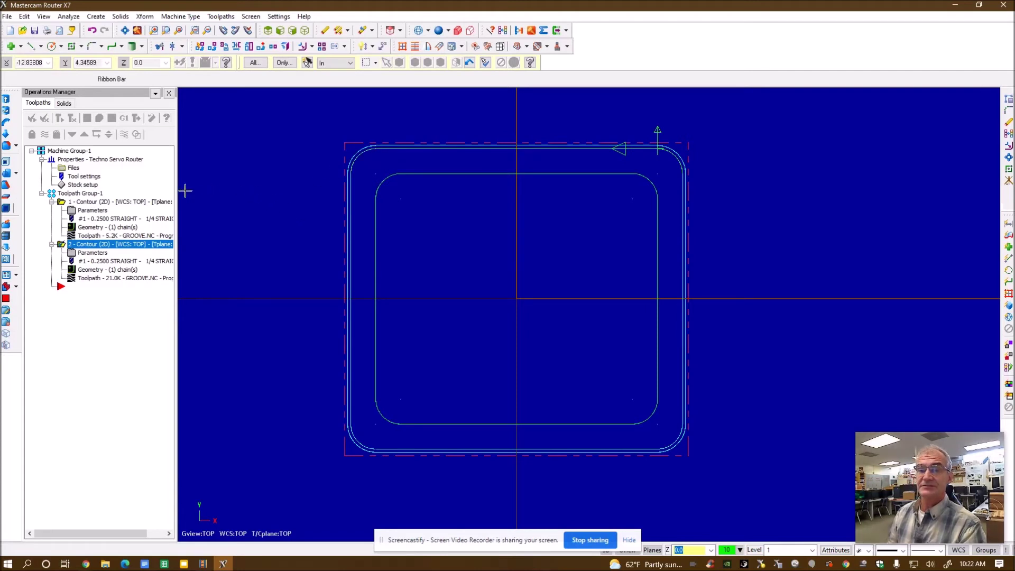
Select all operations in the Operations Manager and verify them in the simulator.
left_click(62, 245)
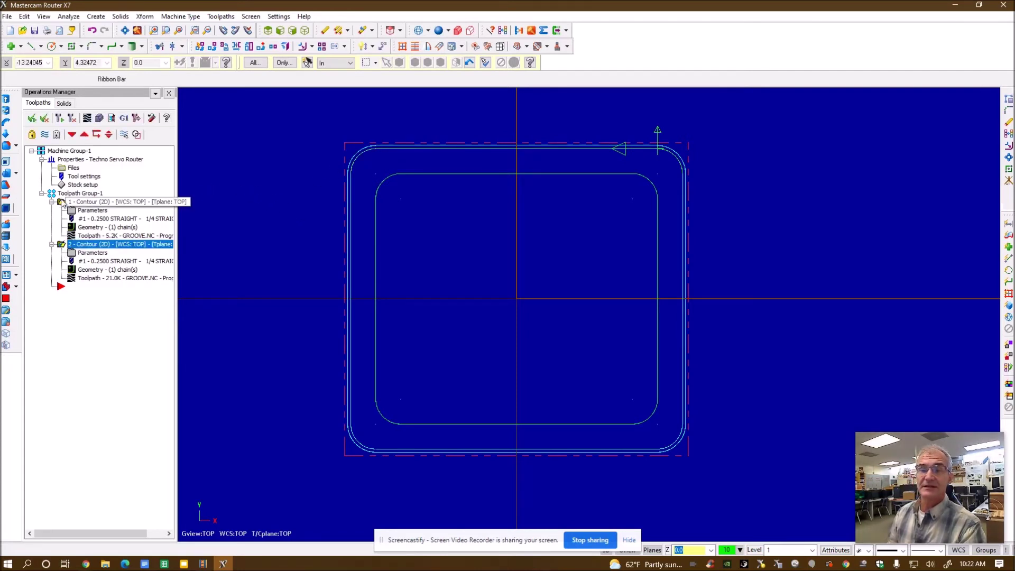
left_click(32, 119)
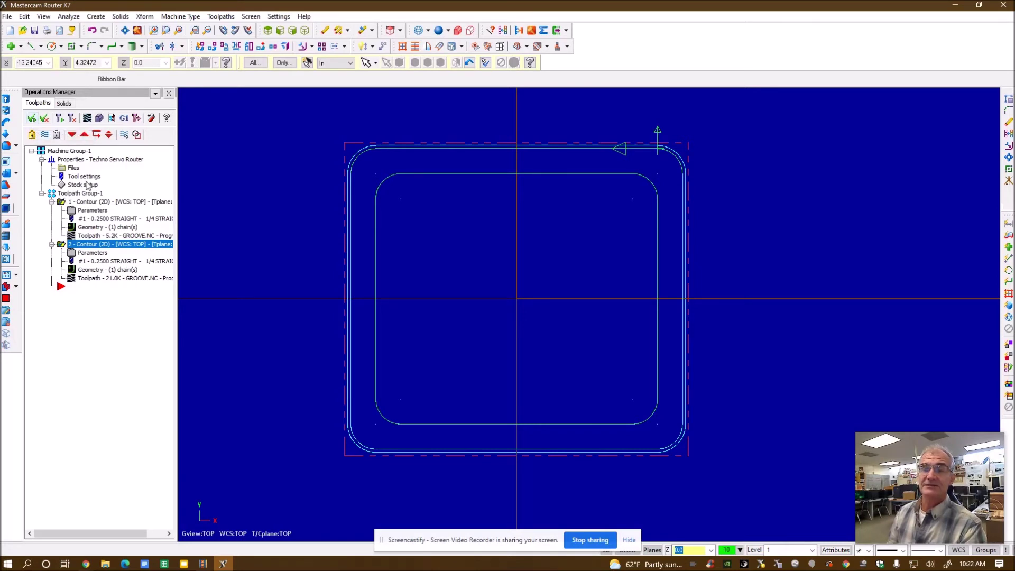
left_click(100, 119)
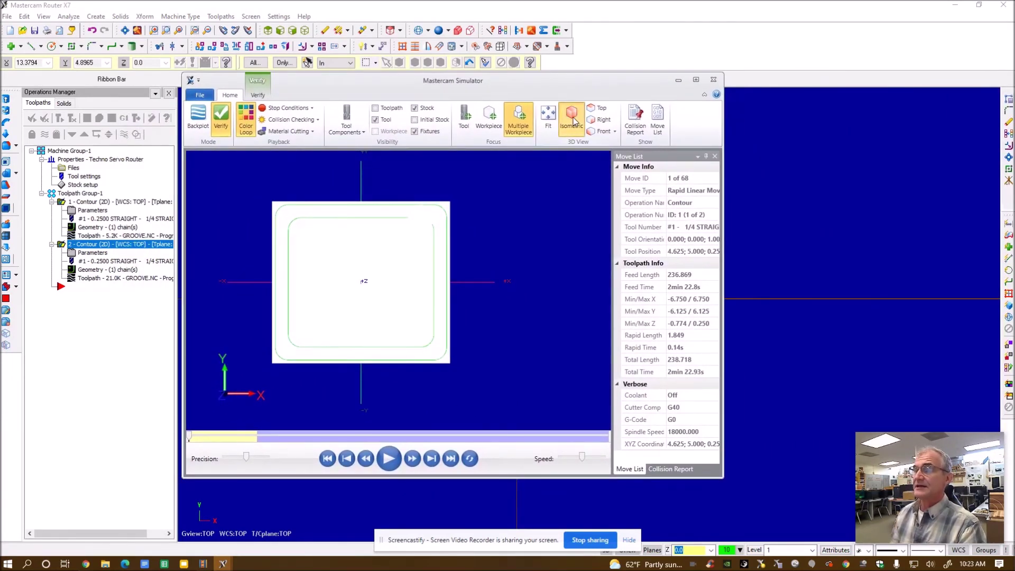
Watch the groove and tabbed cutout simulation in isometric view, then close the simulator.
left_click(572, 117)
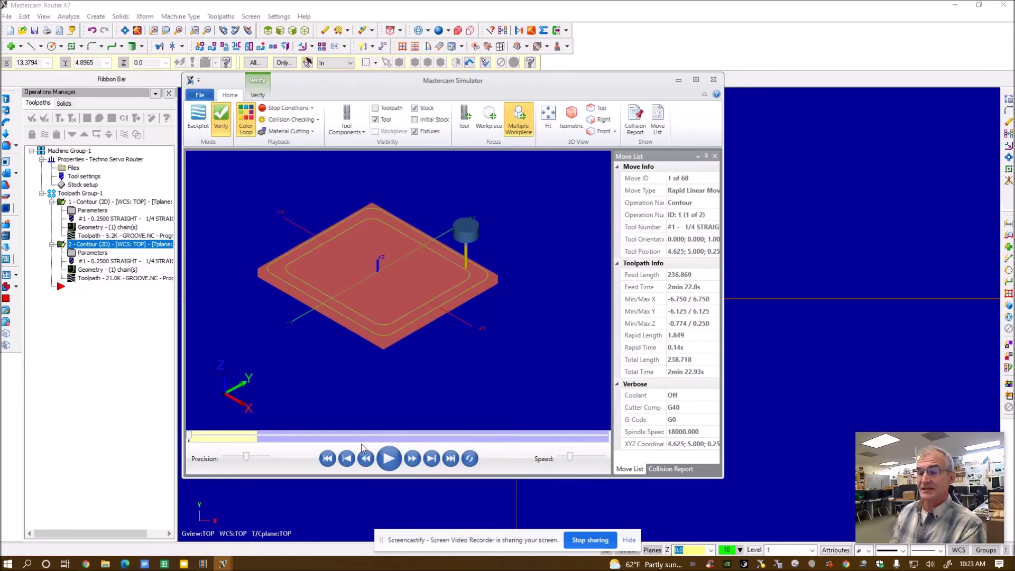
left_click(390, 463)
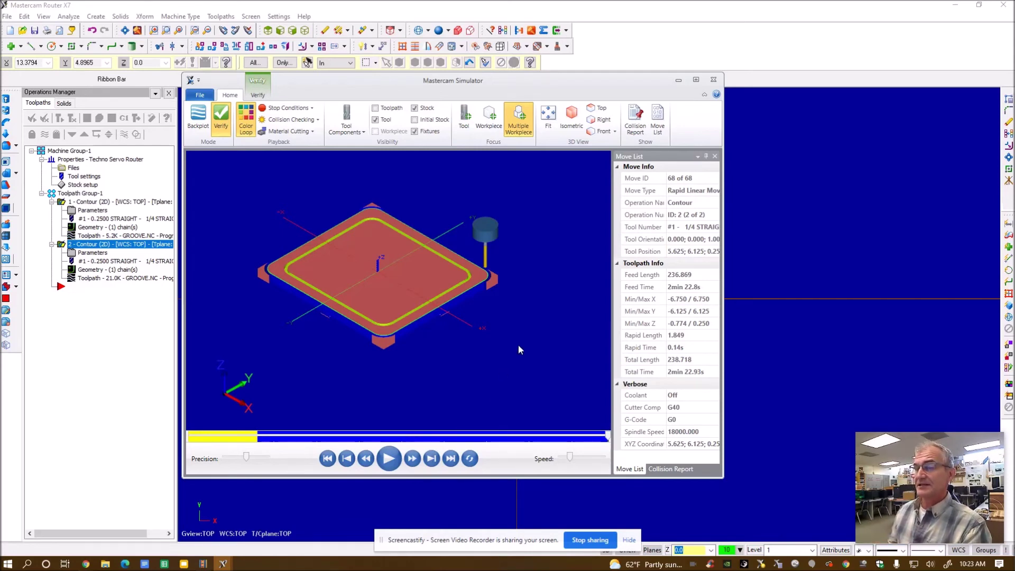
left_click(713, 80)
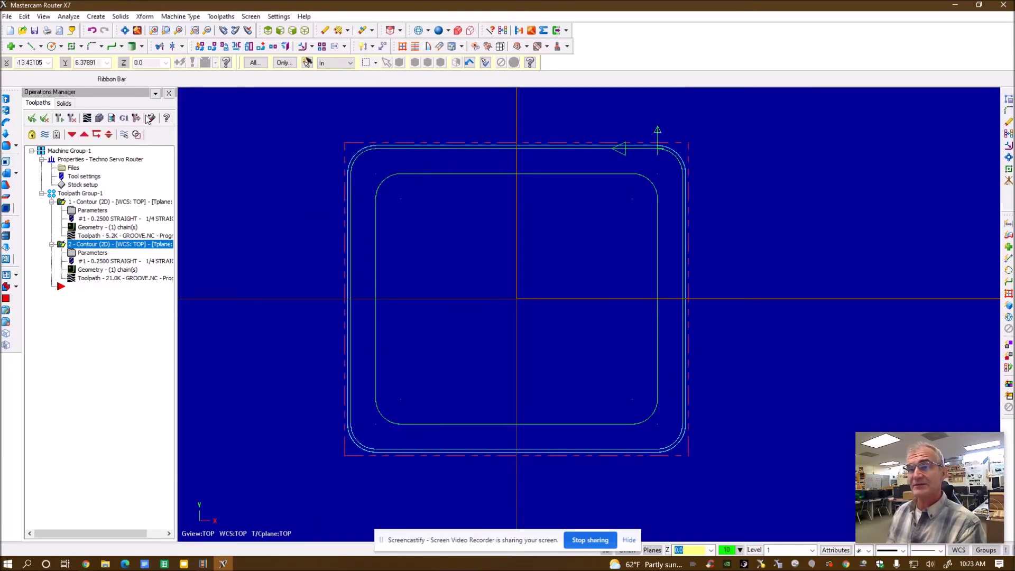
Bring up Post processing for the selected operations, outputting an editable .nc file.
left_click(9, 18)
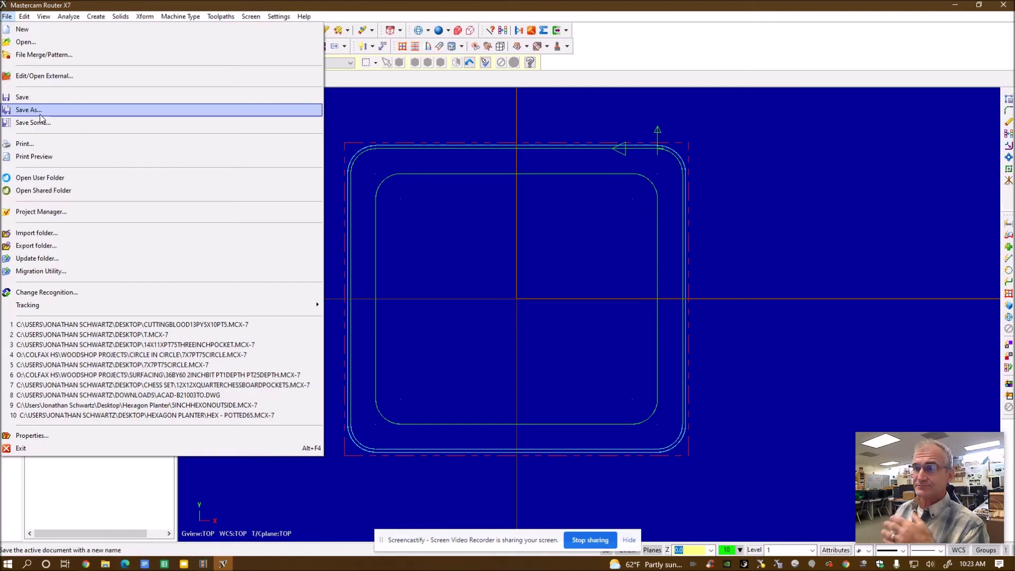
left_click(355, 105)
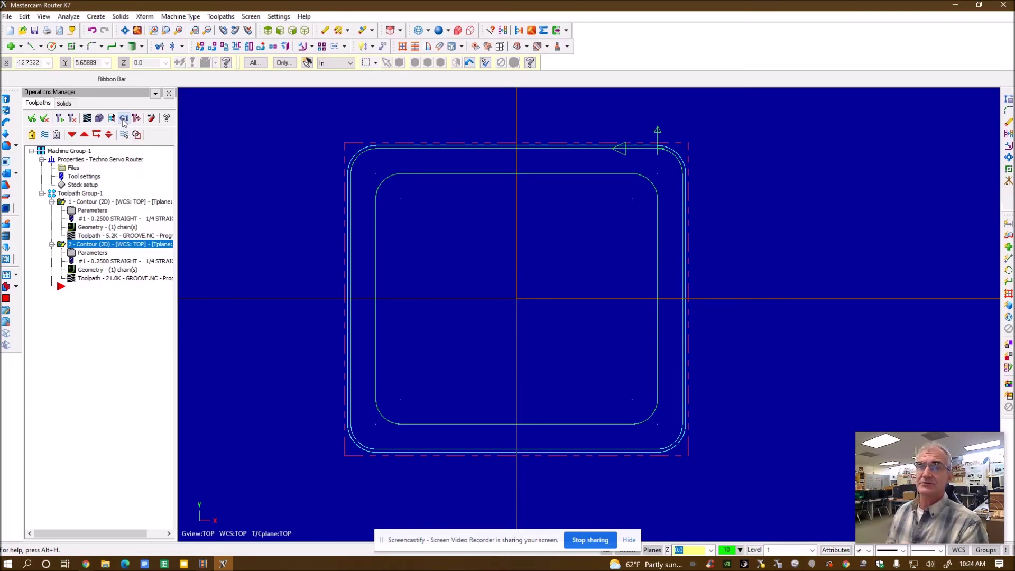
left_click(126, 119)
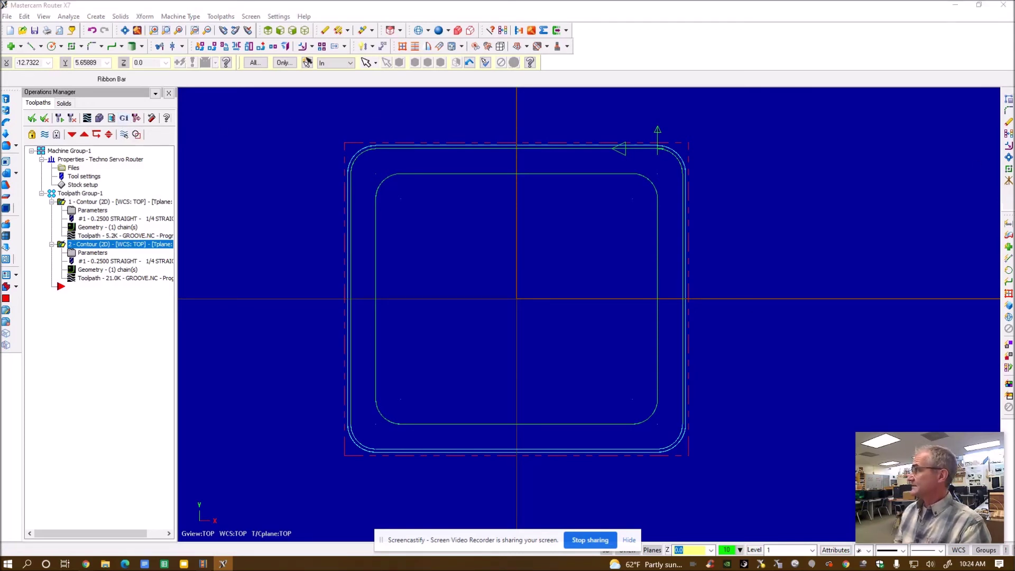
left_click_drag(653, 158, 343, 124)
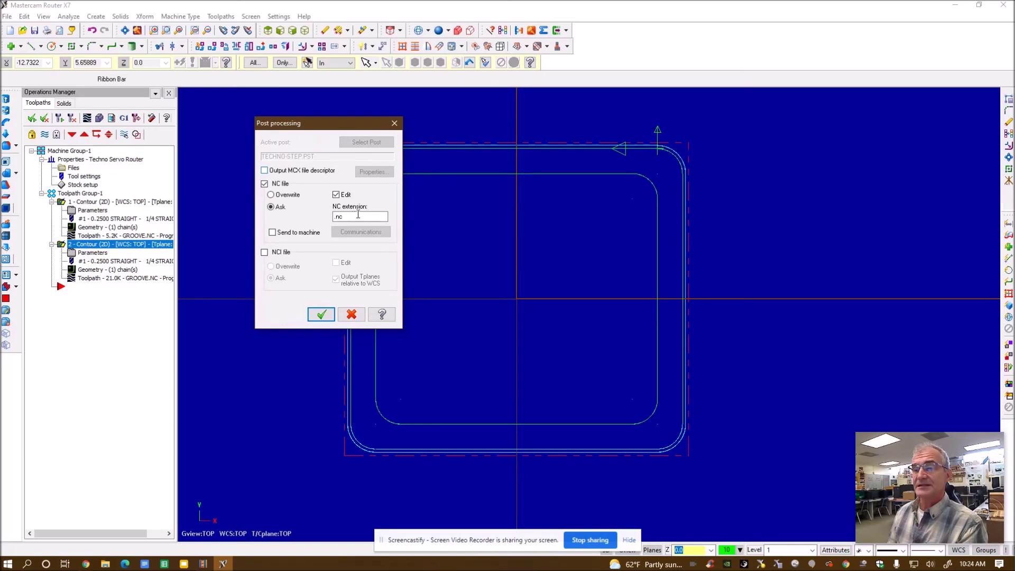
Post to GROOVE.NC on the Desktop and view its G-code in Code Expert.
left_click(322, 315)
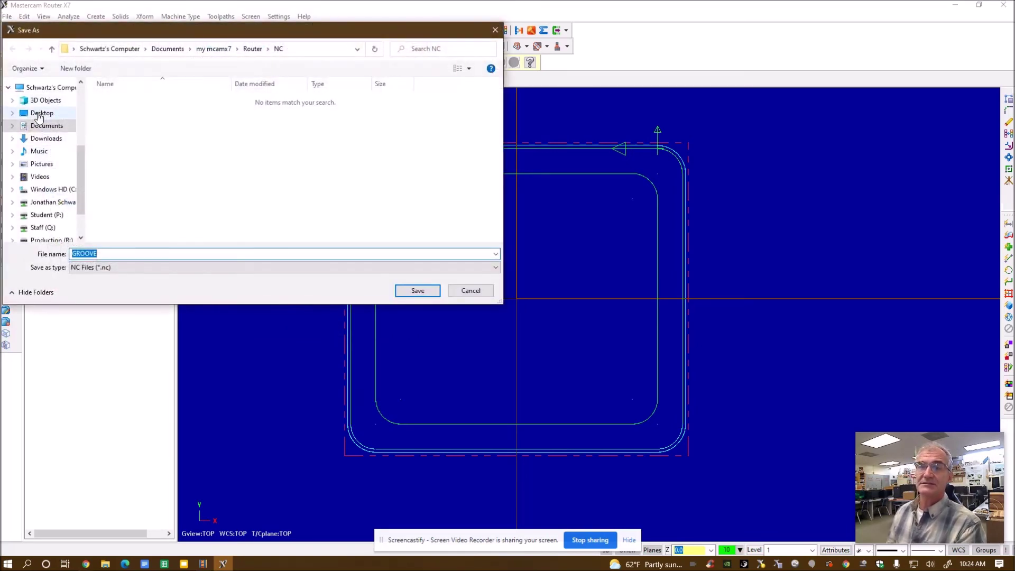
left_click(42, 113)
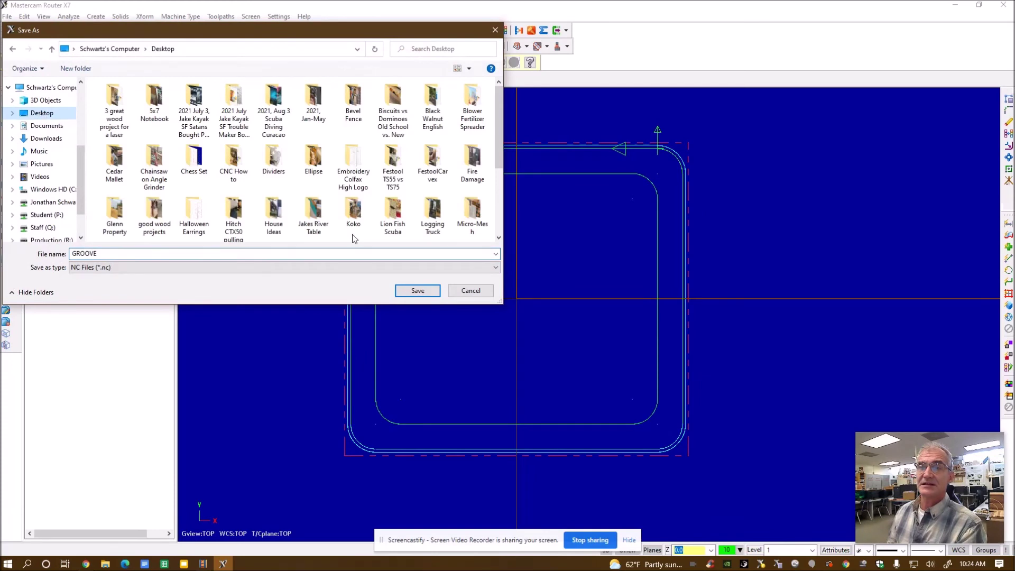
left_click(421, 291)
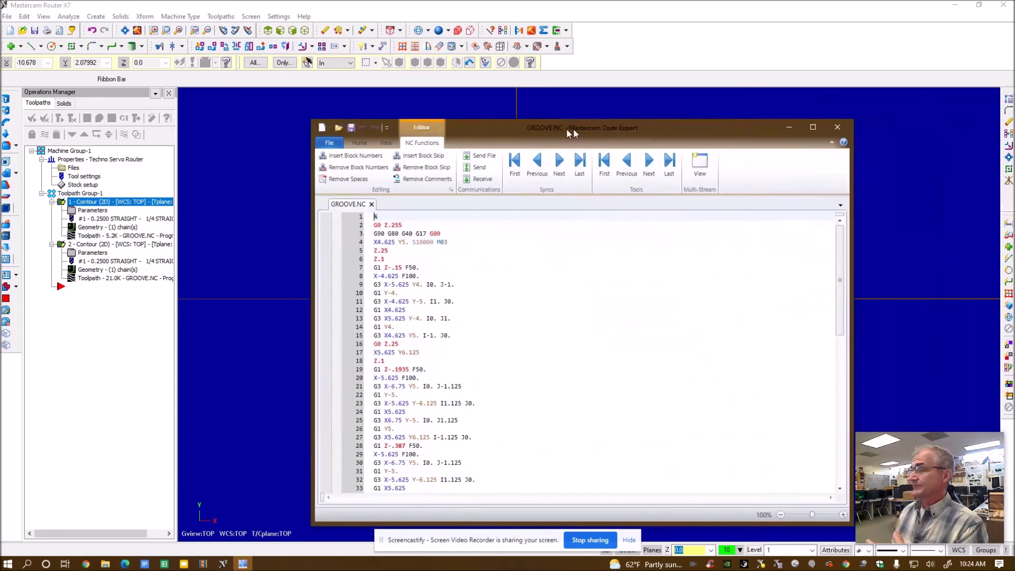
left_click_drag(573, 128, 458, 79)
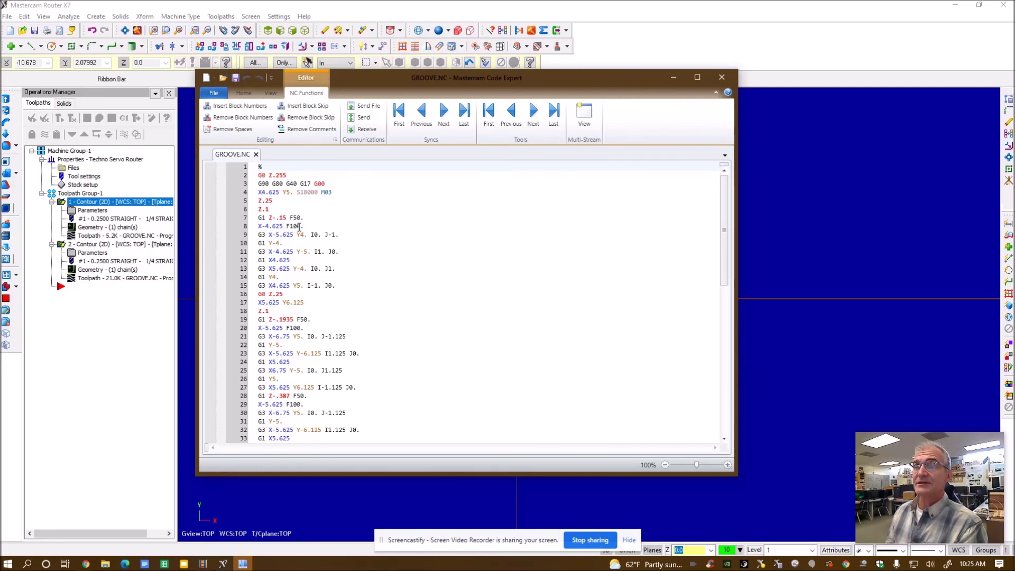
scroll(438, 272, "down", 14)
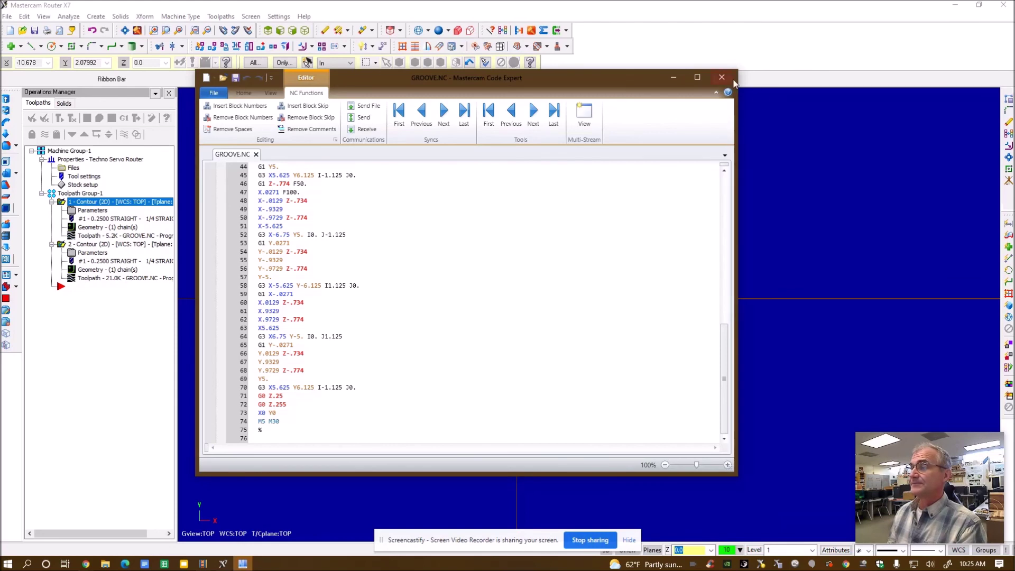
Close the Mastercam Code Expert window showing GROOVE.NC.
left_click(721, 77)
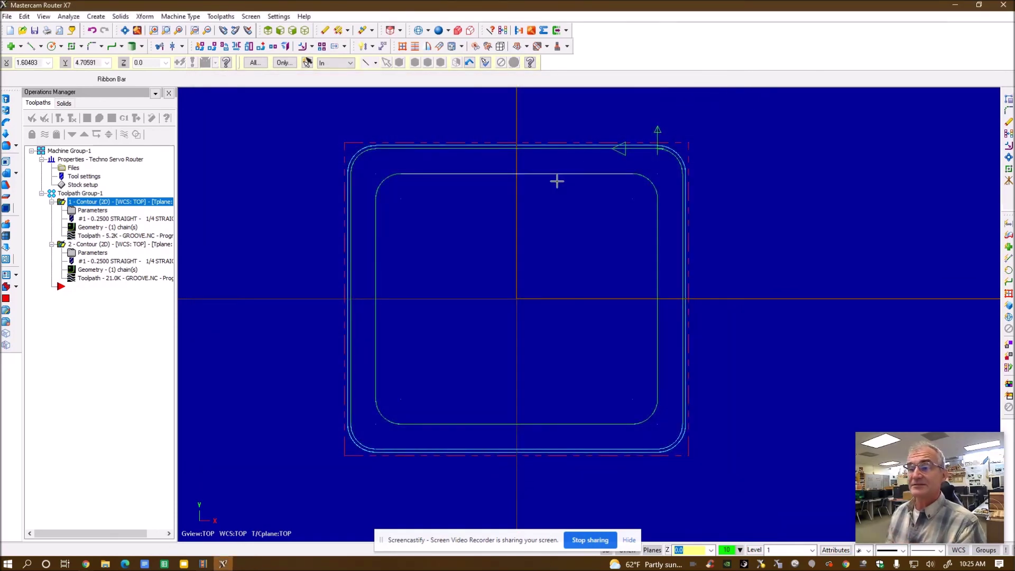